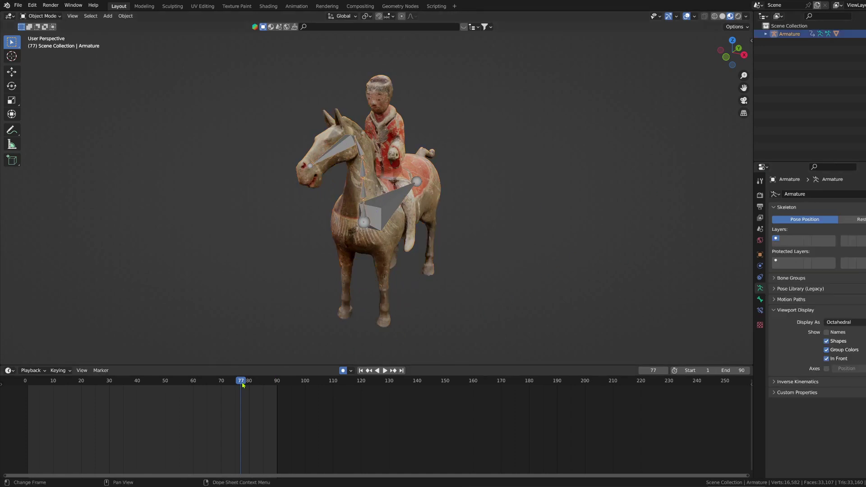
- Play back the horse and rider's armature animation and view it from another angle
{"action": "key", "text": "space"}
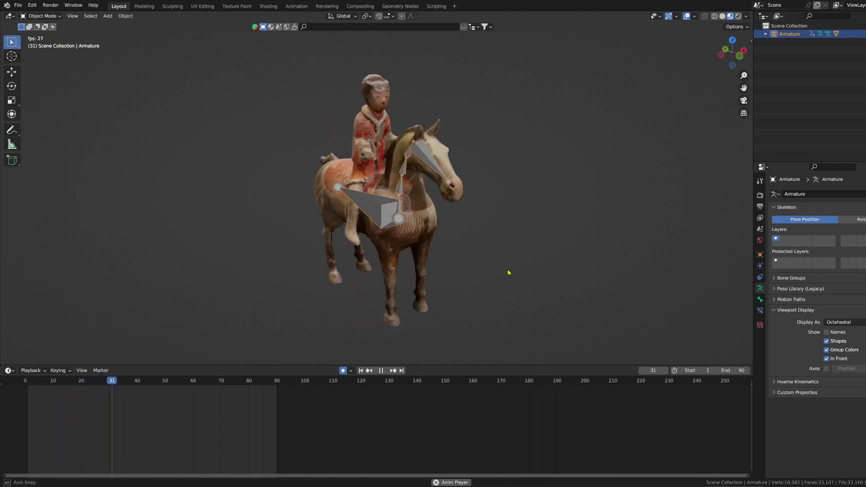
{"action": "middle_click_drag", "start_coordinate": [509, 272], "coordinate": [532, 266]}
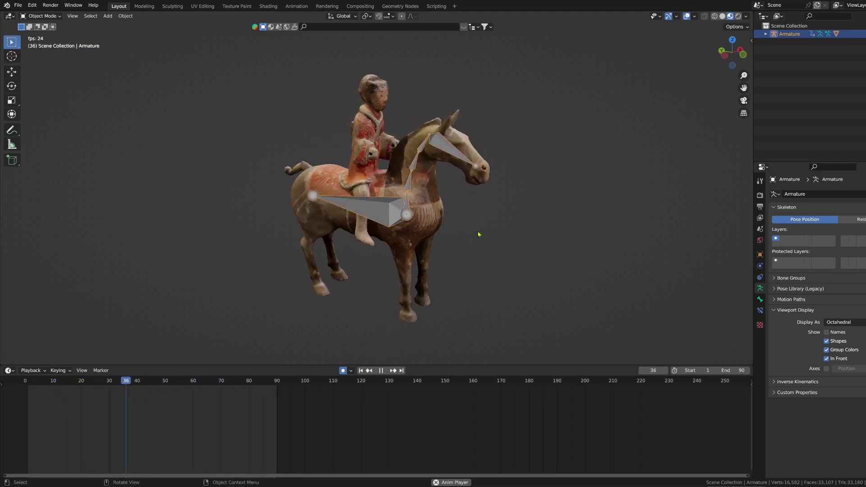
{"action": "key", "text": "space"}
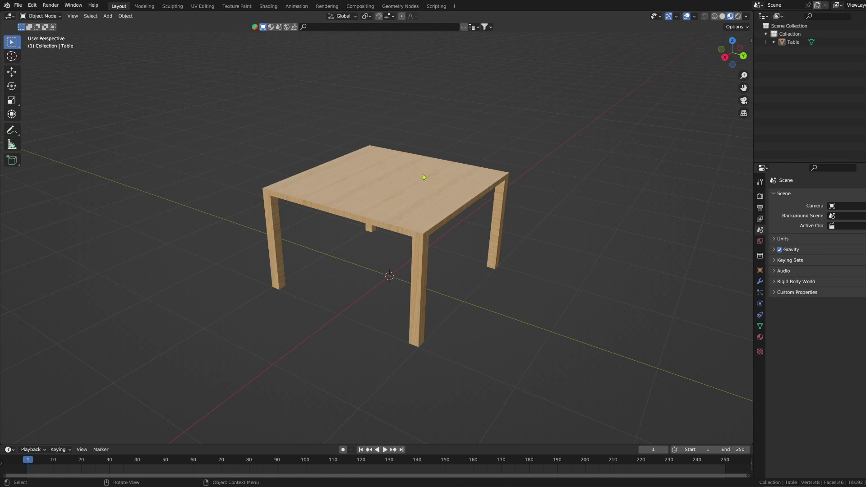
- Turn on the Screencast Keys overlay in the viewport
{"action": "middle_click_drag", "start_coordinate": [407, 204], "coordinate": [447, 240]}
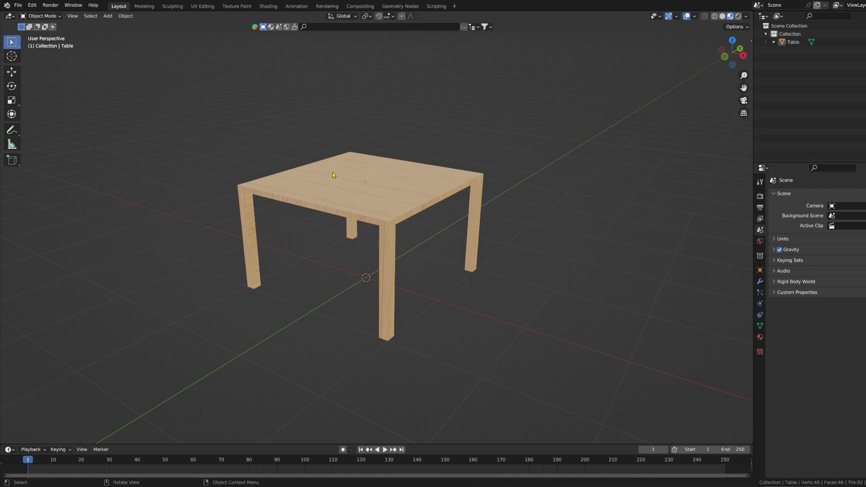
{"action": "left_click", "coordinate": [378, 198]}
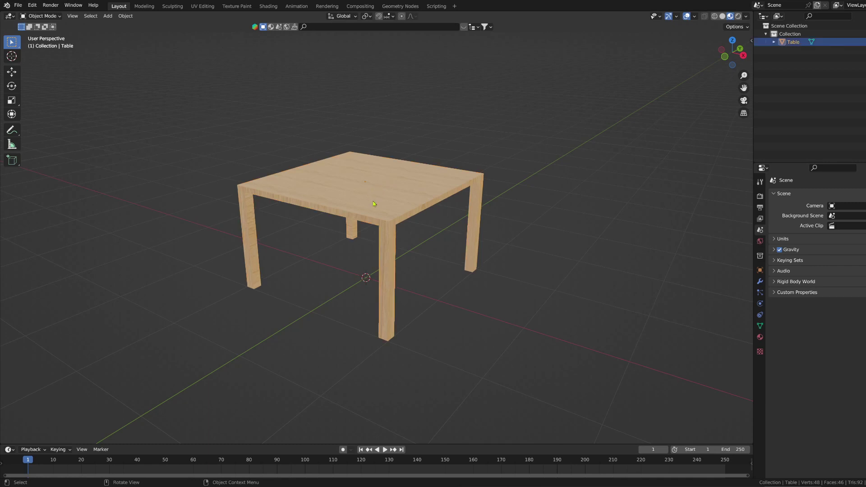
{"action": "key", "text": "n"}
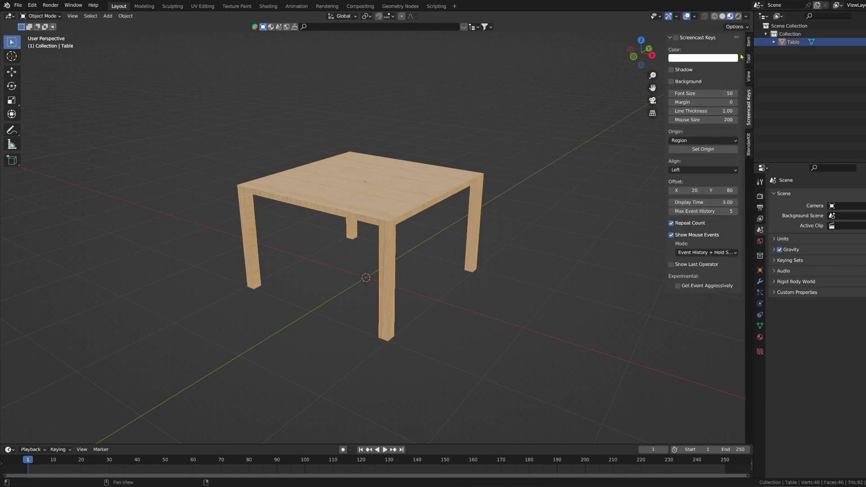
{"action": "left_click", "coordinate": [676, 38]}
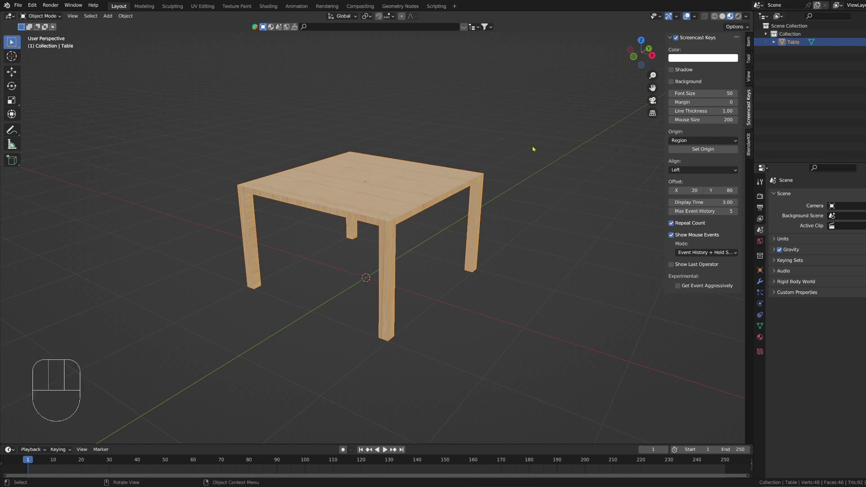
{"action": "key", "text": "n"}
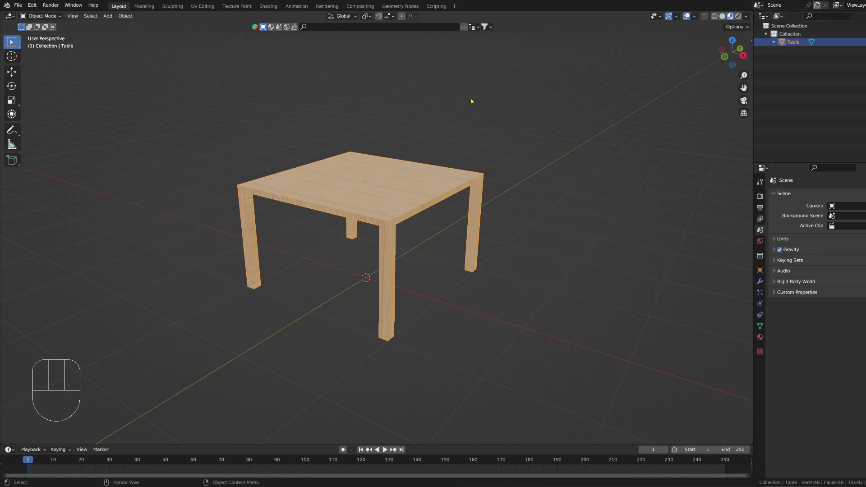
- Separate all faces of the table's front leg, including its underside, into their own object and return to Object Mode
{"action": "left_click", "coordinate": [379, 195]}
{"action": "key", "text": "Tab"}
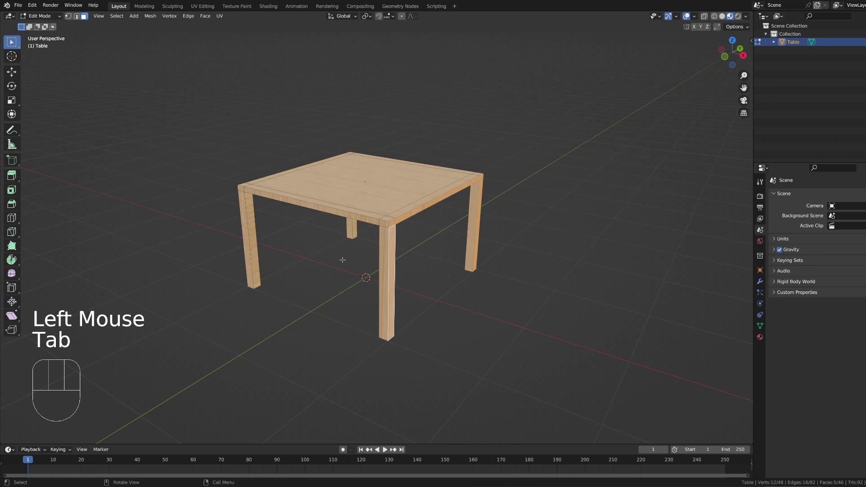
{"action": "key", "text": "alt+z"}
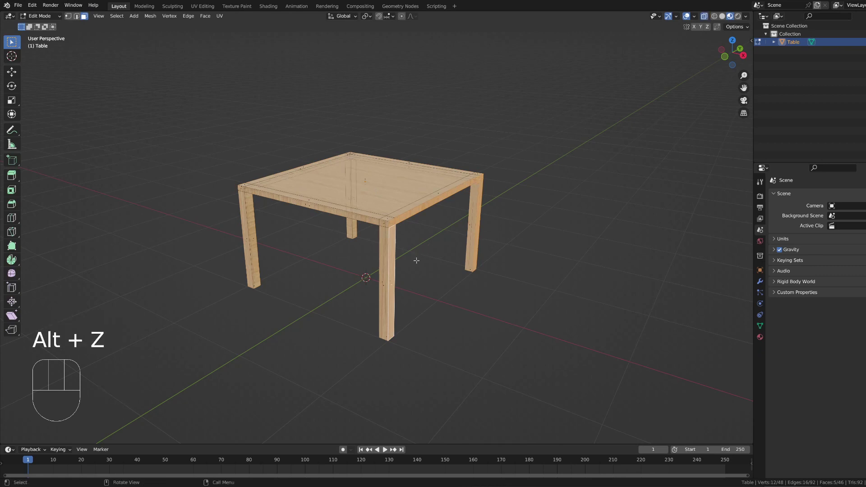
{"action": "left_click_drag", "start_coordinate": [336, 260], "coordinate": [417, 332]}
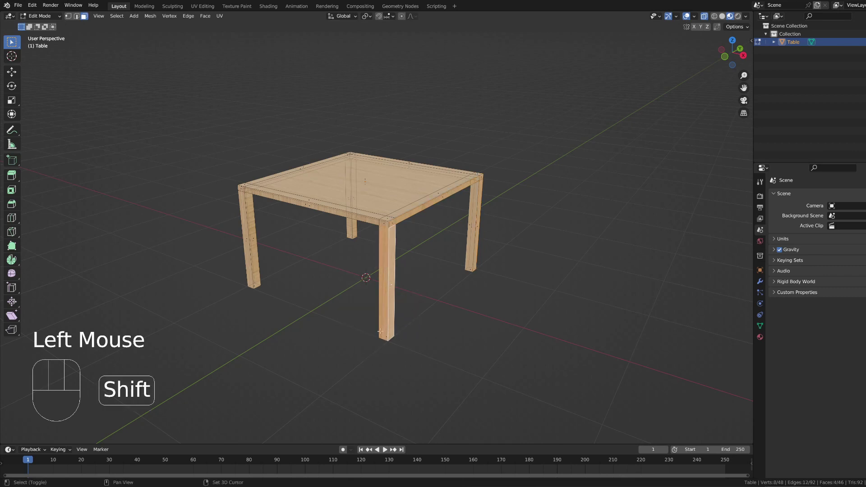
{"action": "left_click", "coordinate": [389, 345], "text": "shift"}
{"action": "middle_click", "coordinate": [392, 341], "text": "alt"}
{"action": "middle_click_drag", "start_coordinate": [392, 341], "coordinate": [380, 300]}
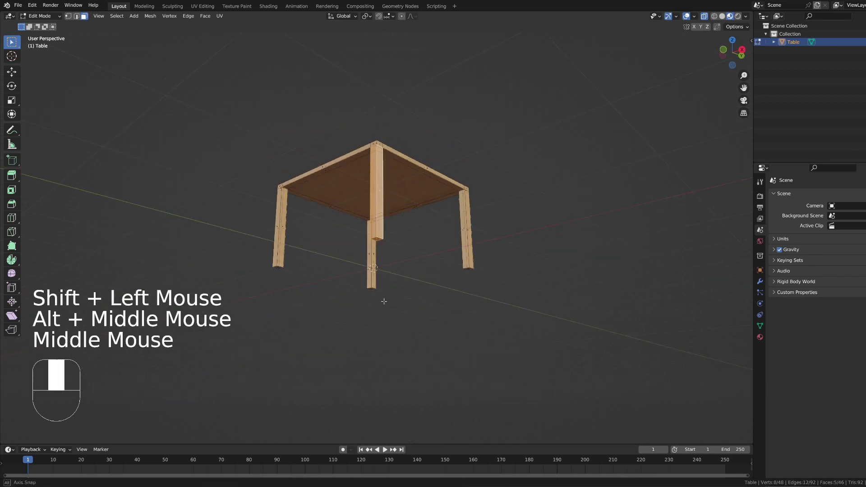
{"action": "scroll", "coordinate": [380, 288], "scroll_direction": "down", "scroll_amount": 1}
{"action": "scroll", "coordinate": [383, 253], "scroll_direction": "up", "scroll_amount": 4}
{"action": "scroll", "coordinate": [384, 243], "scroll_direction": "down", "scroll_amount": 2}
{"action": "middle_click_drag", "start_coordinate": [384, 243], "coordinate": [400, 210]}
{"action": "key", "text": "p"}
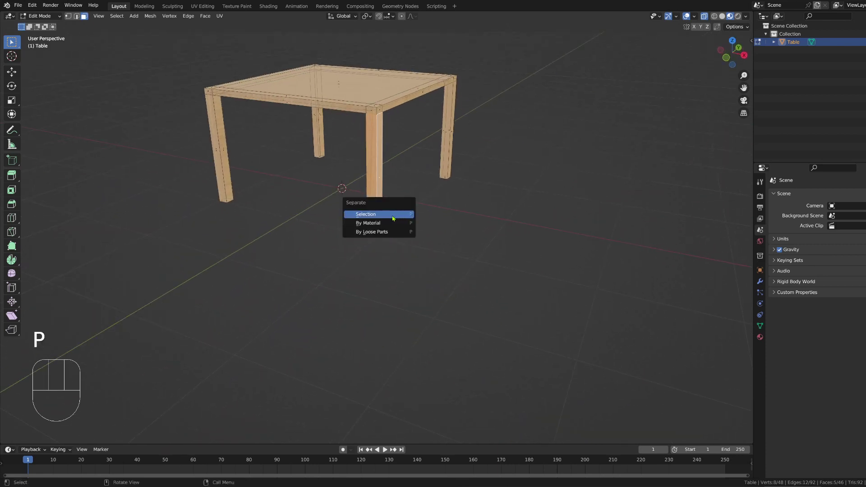
{"action": "left_click", "coordinate": [392, 215]}
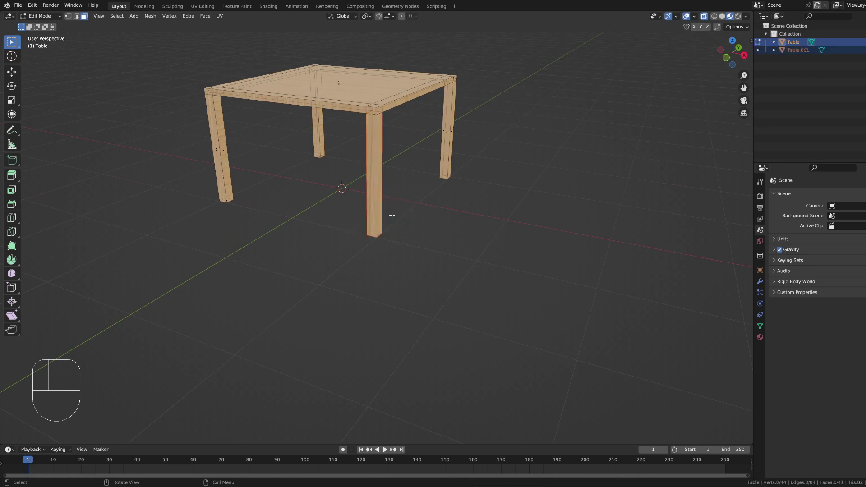
{"action": "key", "text": "Tab"}
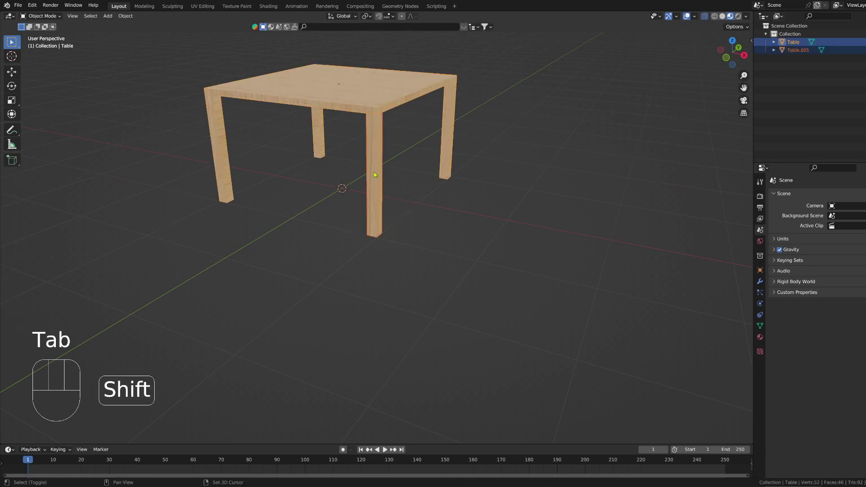
- Try moving the separated front leg down along the global Z axis
{"action": "middle_click_drag", "start_coordinate": [376, 184], "coordinate": [388, 201], "text": "shift"}
{"action": "left_click", "coordinate": [390, 200]}
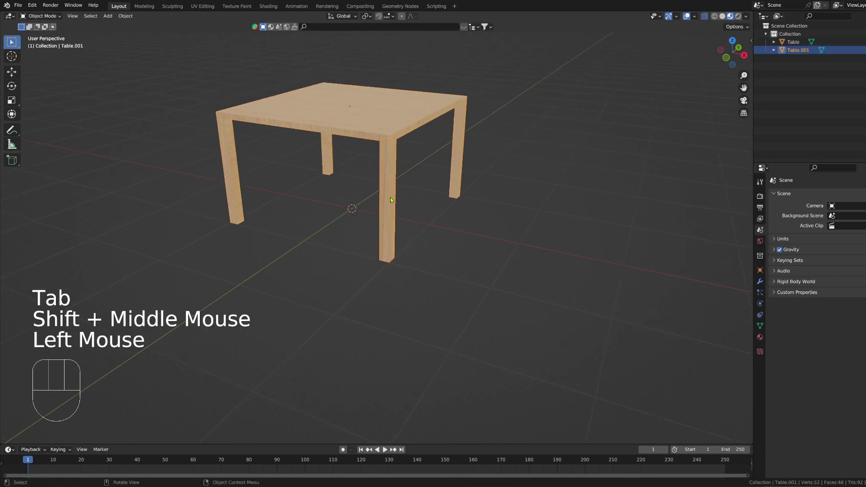
{"action": "key", "text": "g"}
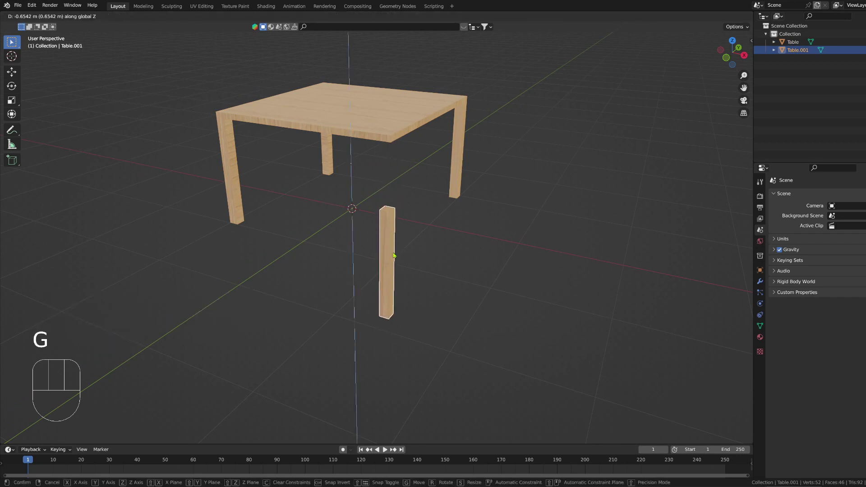
{"action": "right_click", "coordinate": [394, 256]}
- Select the table and the separated leg in turn to compare them and their origin point
{"action": "left_click", "coordinate": [794, 43]}
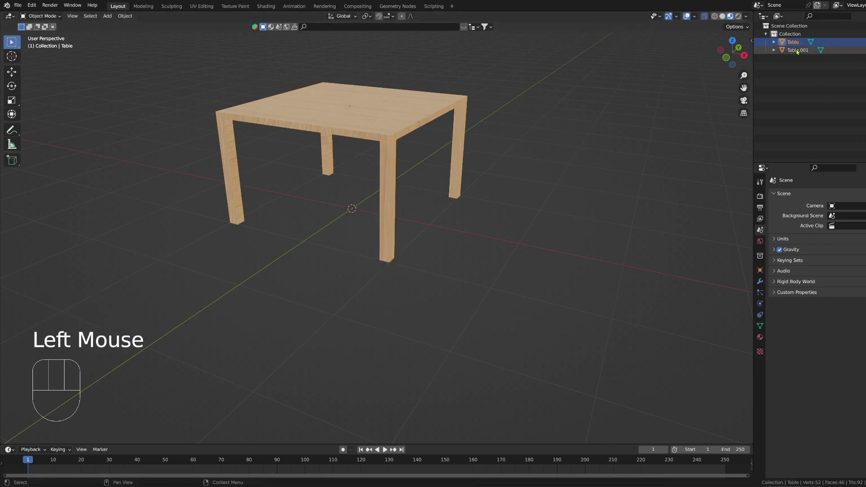
{"action": "left_click", "coordinate": [797, 50]}
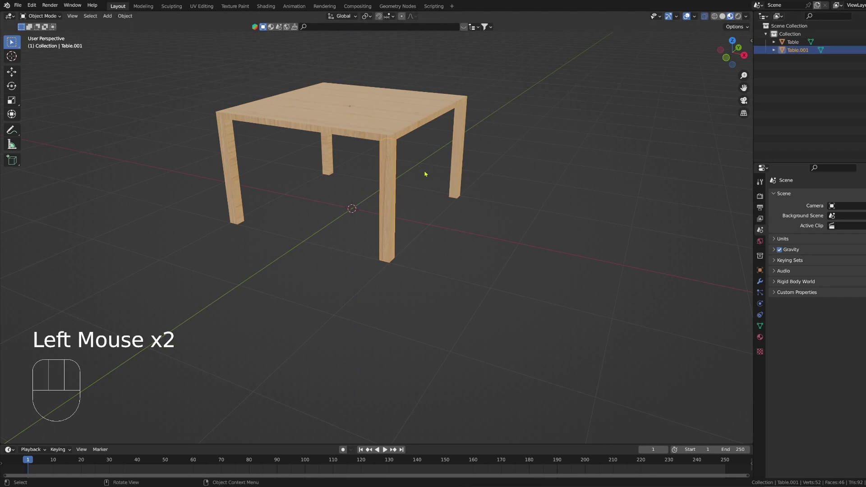
{"action": "middle_click_drag", "start_coordinate": [391, 149], "coordinate": [352, 89]}
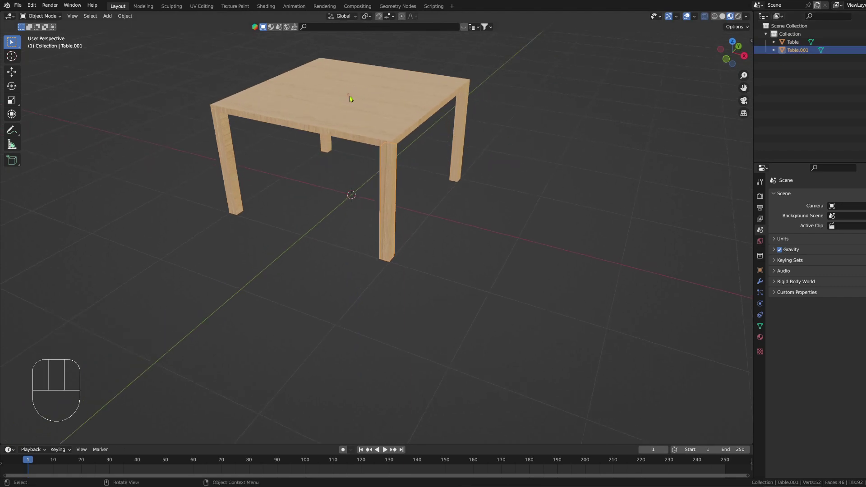
{"action": "left_click", "coordinate": [355, 97]}
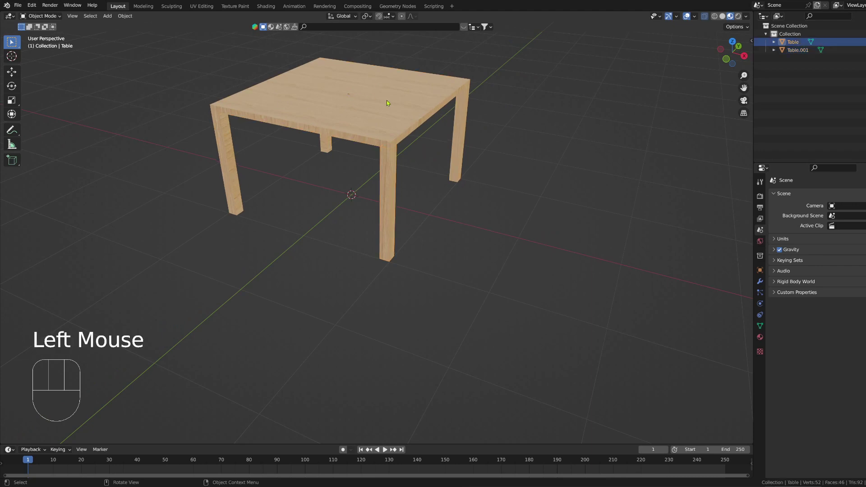
- Try rotating the separated leg about the global Z axis around its origin at the tabletop
{"action": "left_click", "coordinate": [392, 191]}
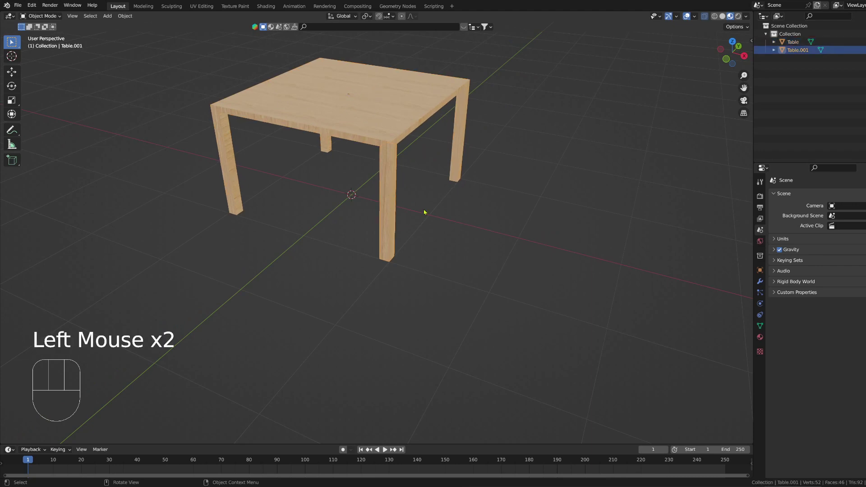
{"action": "key", "text": "r"}
{"action": "key", "text": "z"}
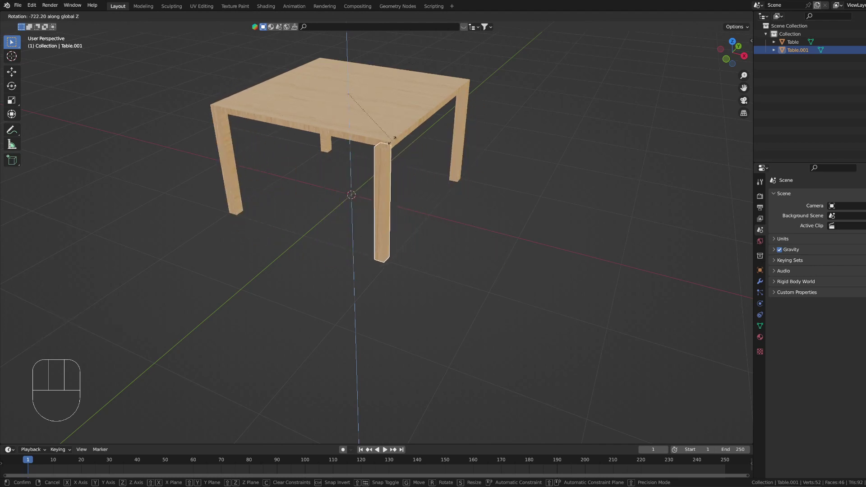
{"action": "right_click", "coordinate": [392, 141]}
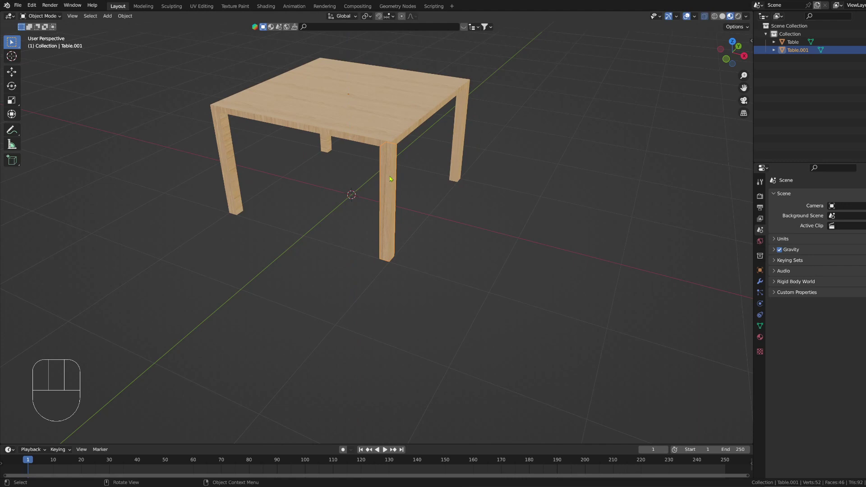
- Set the separated leg's origin to its geometry
{"action": "left_click", "coordinate": [390, 179]}
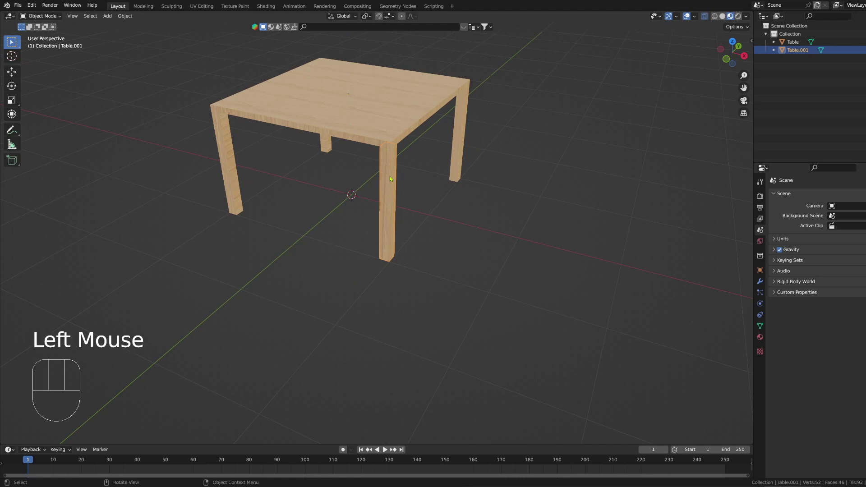
{"action": "left_click", "coordinate": [122, 17]}
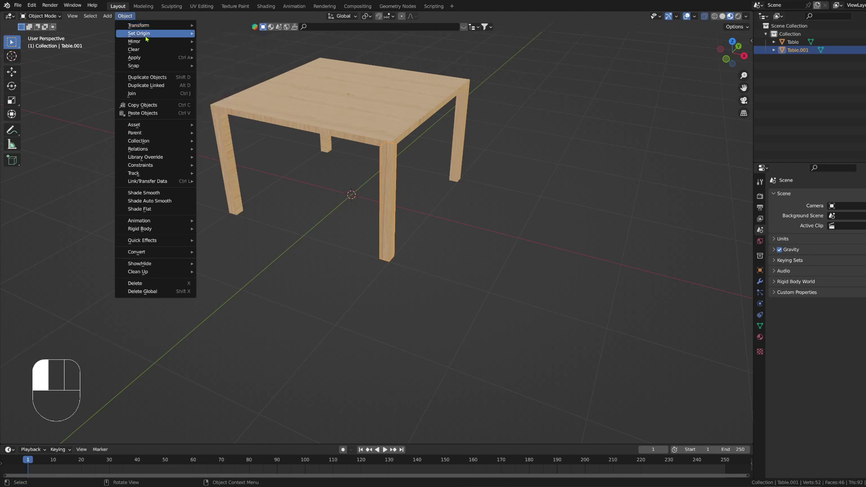
{"action": "mouse_move", "coordinate": [148, 36]}
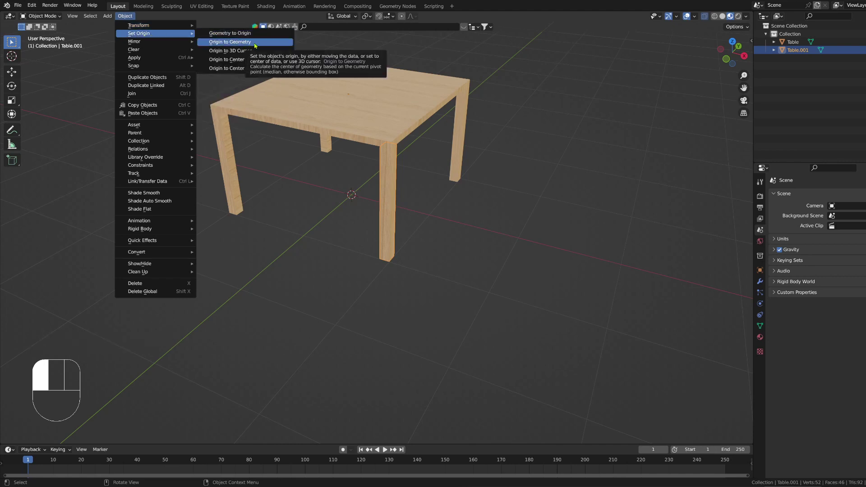
{"action": "left_click", "coordinate": [255, 42]}
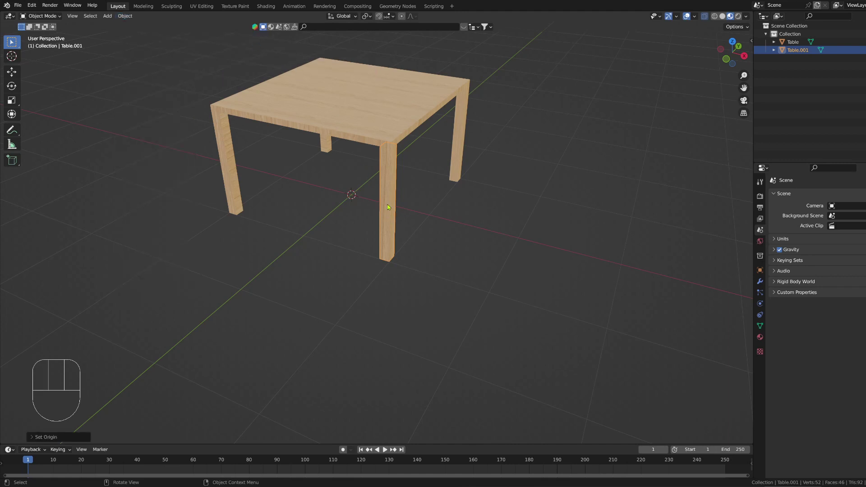
- Try rotating the leg about the global Z axis around its recentred origin
{"action": "middle_click_drag", "start_coordinate": [390, 209], "coordinate": [452, 240]}
{"action": "key", "text": "r"}
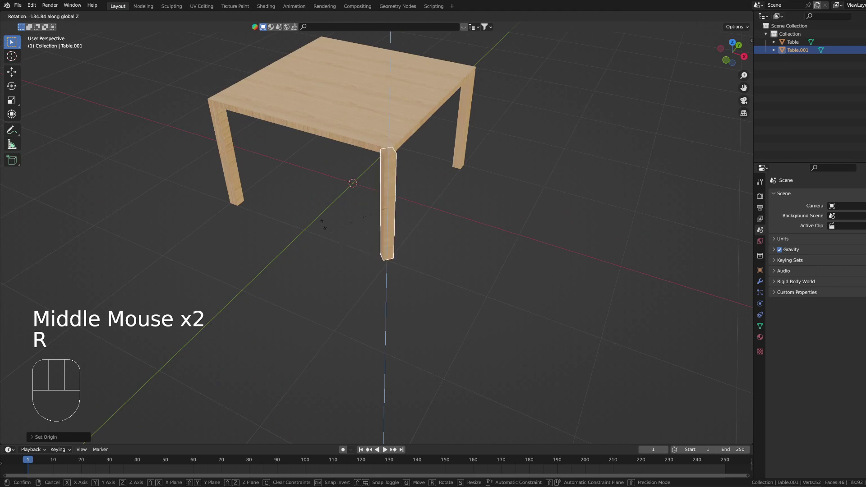
{"action": "right_click", "coordinate": [448, 217]}
{"action": "middle_click_drag", "start_coordinate": [429, 211], "coordinate": [431, 203]}
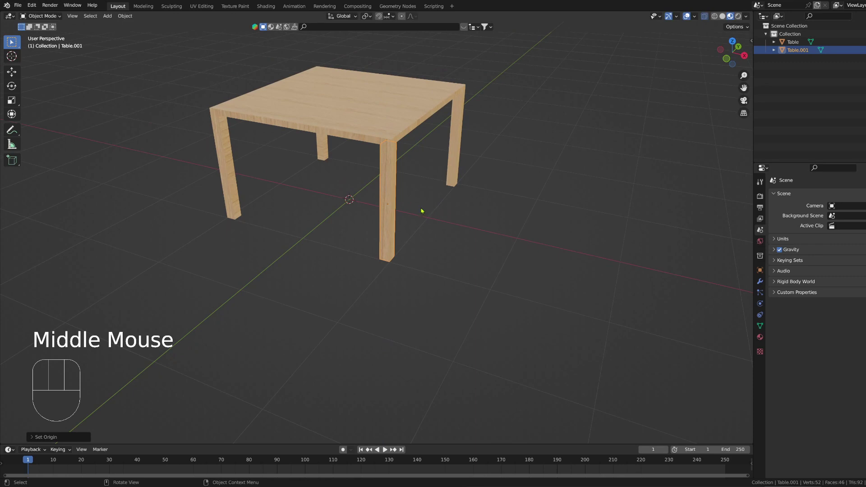
{"action": "middle_click_drag", "start_coordinate": [421, 210], "coordinate": [437, 216]}
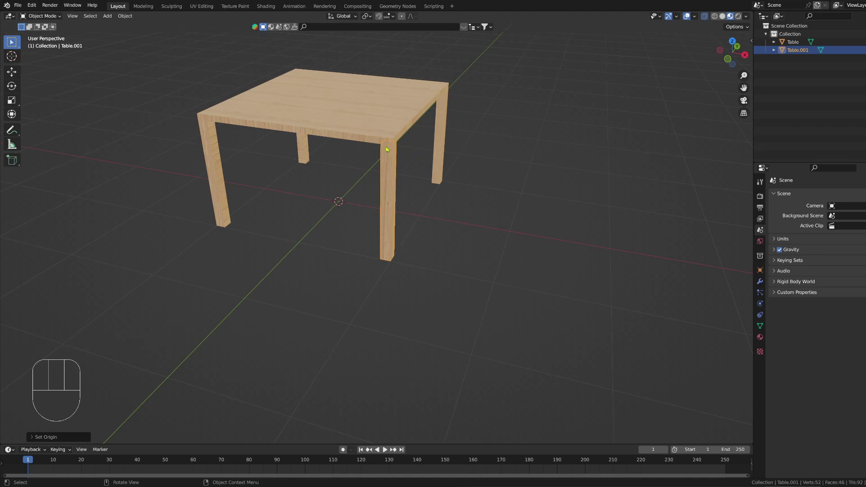
- Hide everything except the separated leg and enter Edit Mode on it
{"action": "middle_click_drag", "start_coordinate": [401, 177], "coordinate": [392, 178]}
{"action": "scroll", "coordinate": [392, 178], "scroll_direction": "up", "scroll_amount": 2}
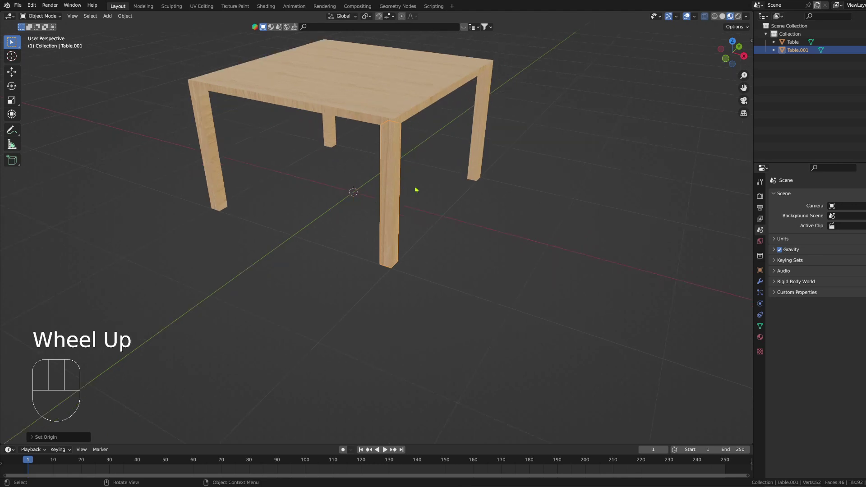
{"action": "left_click", "coordinate": [397, 199]}
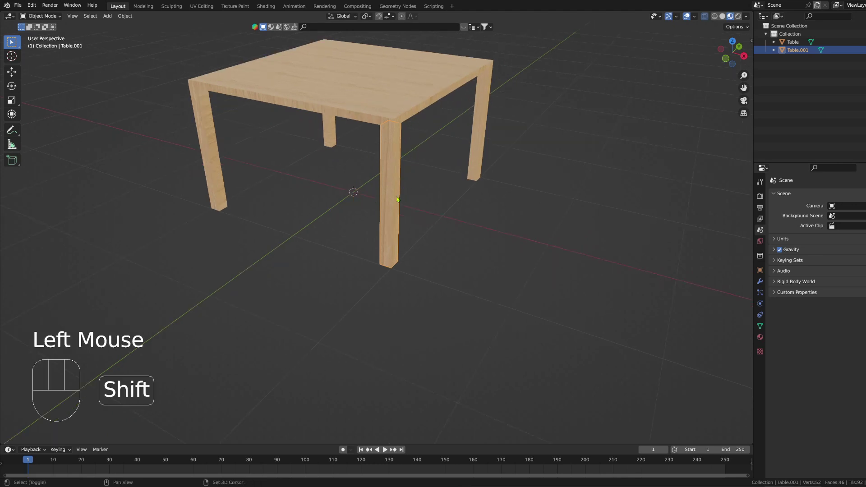
{"action": "key", "text": "shift+h"}
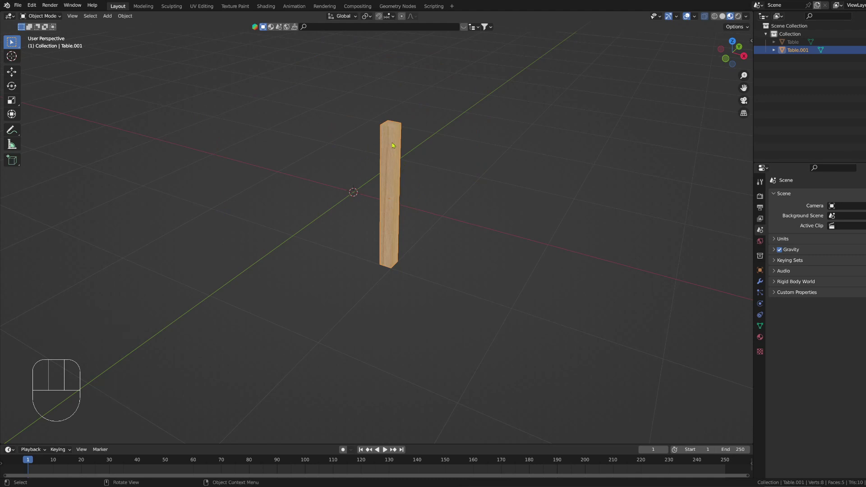
{"action": "key", "text": "Tab"}
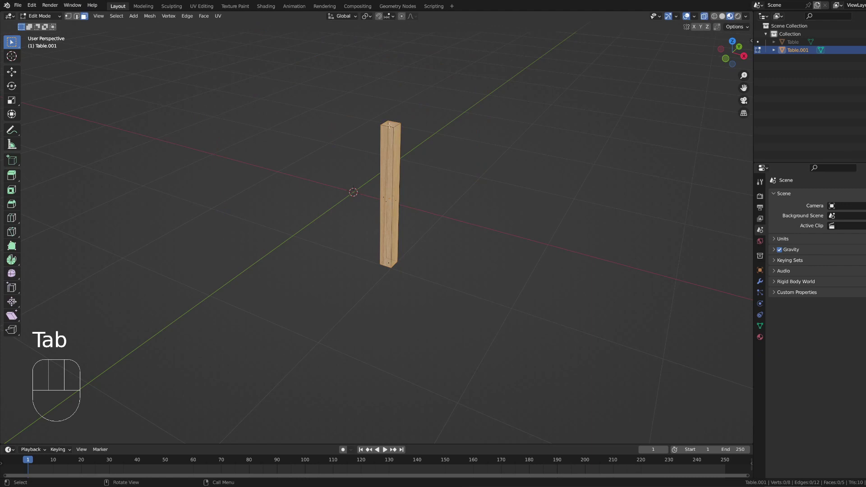
- Select the open edge loop around the top end of the leg in edge select mode
{"action": "key", "text": "3"}
{"action": "left_click", "coordinate": [391, 123]}
{"action": "key", "text": "2"}
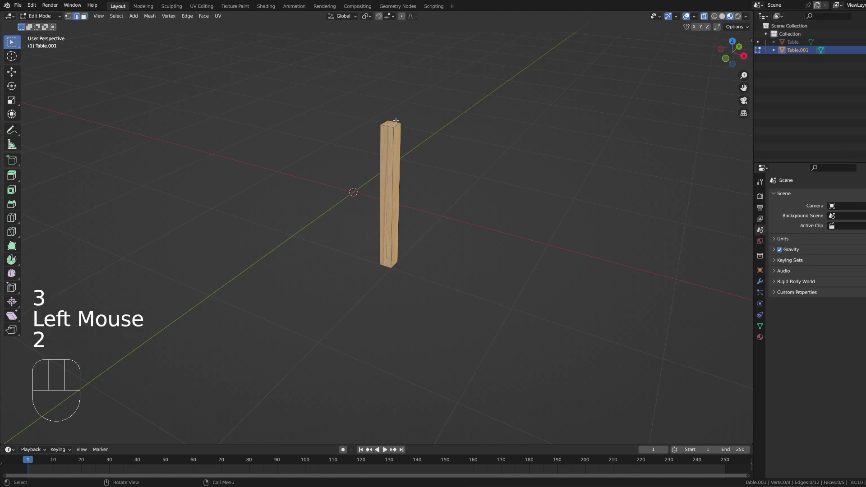
{"action": "key", "text": "alt"}
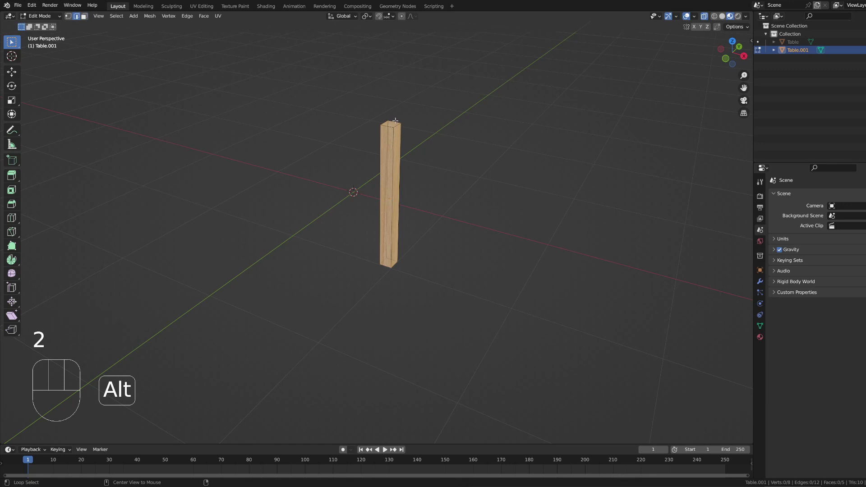
{"action": "key", "text": "2"}
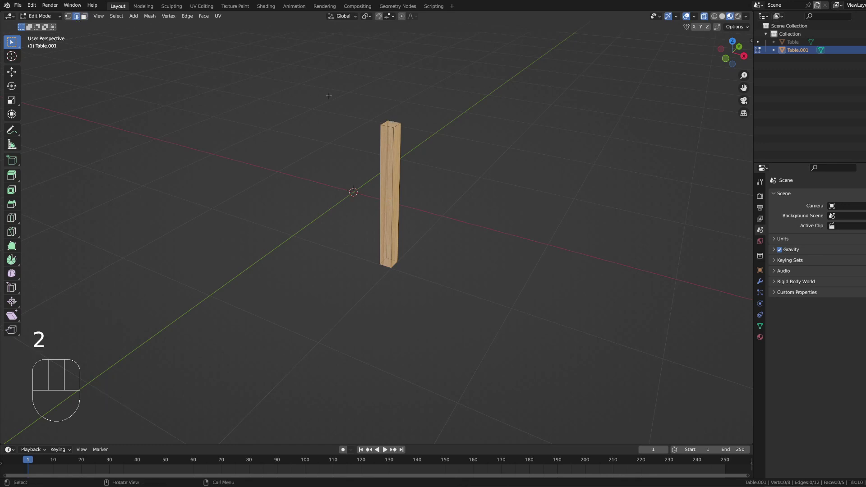
{"action": "key", "text": "alt"}
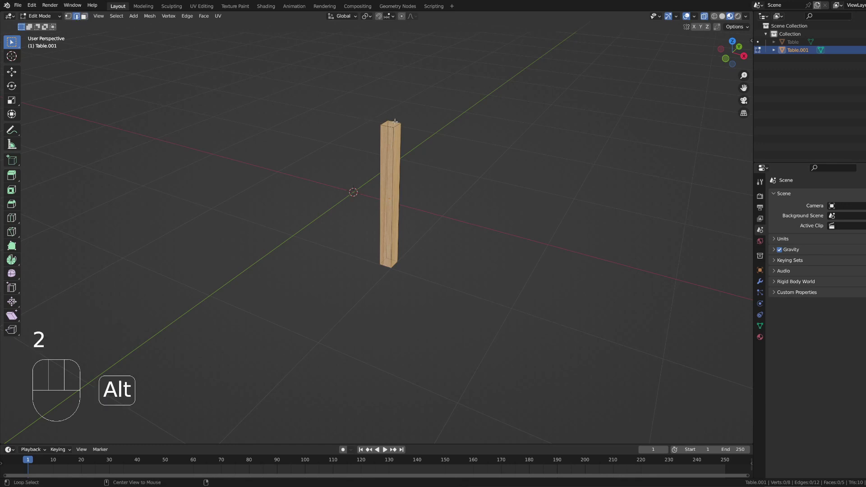
{"action": "left_click", "coordinate": [395, 121], "text": "alt"}
{"action": "scroll", "coordinate": [412, 68], "scroll_direction": "up", "scroll_amount": 3}
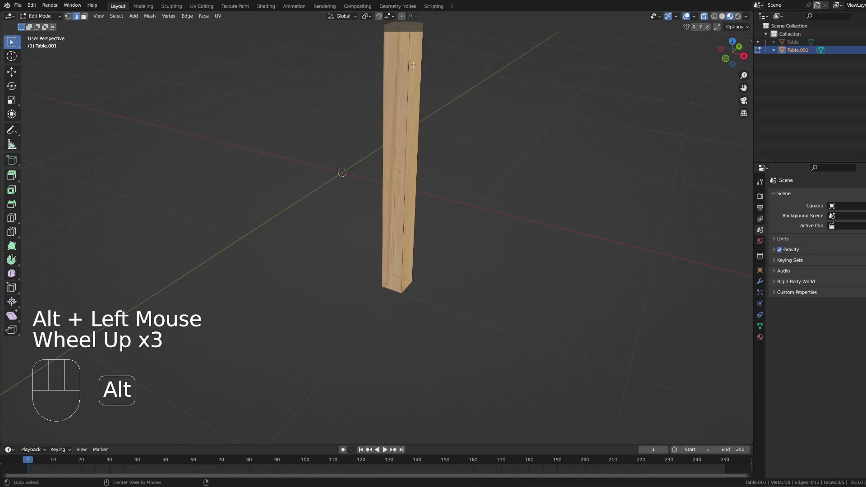
{"action": "middle_click_drag", "start_coordinate": [407, 47], "coordinate": [391, 83], "text": "shift"}
{"action": "middle_click", "coordinate": [392, 83], "text": "alt"}
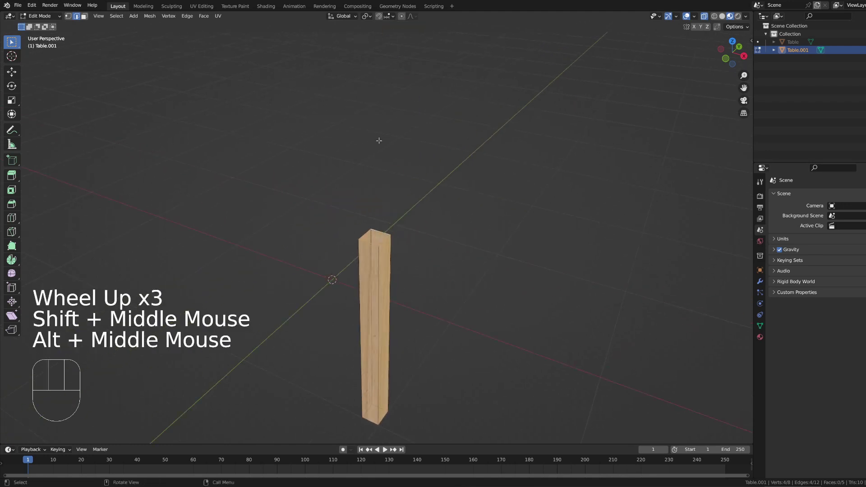
- Fill the selected edge loop with a face to cap the leg's open top
{"action": "scroll", "coordinate": [378, 258], "scroll_direction": "up", "scroll_amount": 3}
{"action": "middle_click_drag", "start_coordinate": [378, 258], "coordinate": [385, 235]}
{"action": "scroll", "coordinate": [372, 231], "scroll_direction": "down", "scroll_amount": 2}
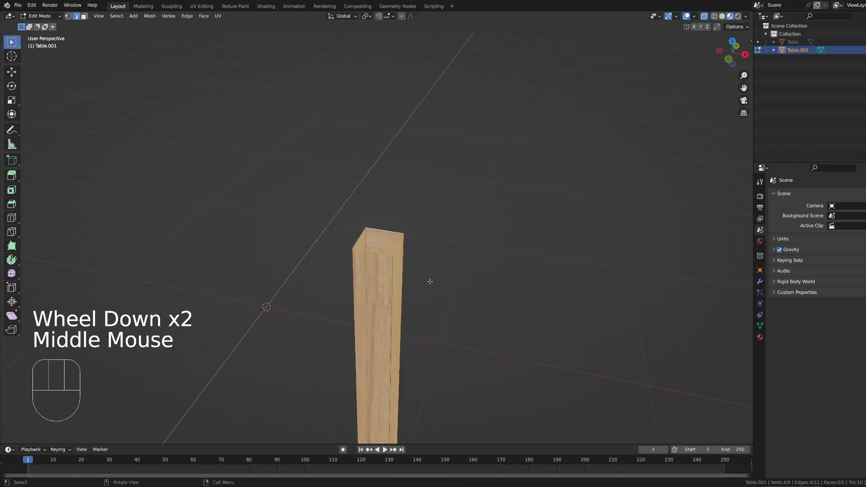
{"action": "mouse_move", "coordinate": [443, 285]}
{"action": "middle_mouse_down"}
{"action": "mouse_move", "coordinate": [428, 350]}
{"action": "mouse_move", "coordinate": [433, 288]}
{"action": "mouse_move", "coordinate": [412, 277]}
{"action": "mouse_move", "coordinate": [433, 282]}
{"action": "middle_mouse_up"}
{"action": "scroll", "coordinate": [433, 288], "scroll_direction": "down", "scroll_amount": 2}
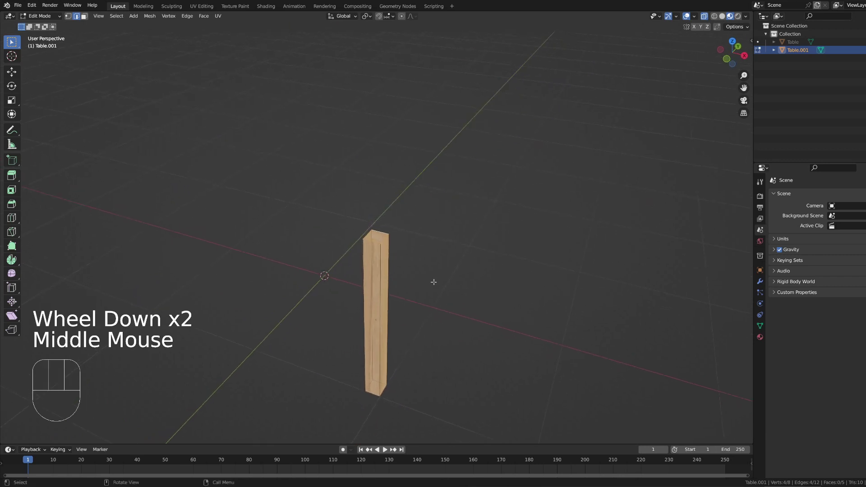
{"action": "scroll", "coordinate": [427, 269], "scroll_direction": "up", "scroll_amount": 2}
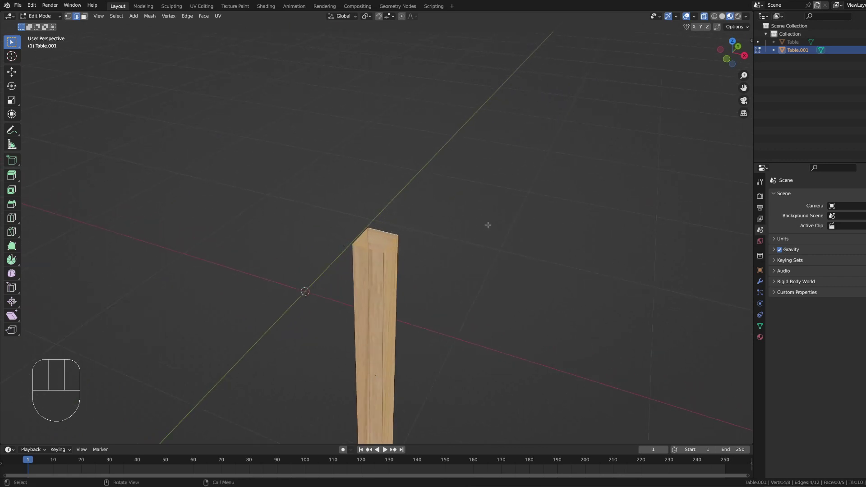
{"action": "key", "text": "f"}
{"action": "middle_click_drag", "start_coordinate": [472, 254], "coordinate": [488, 254]}
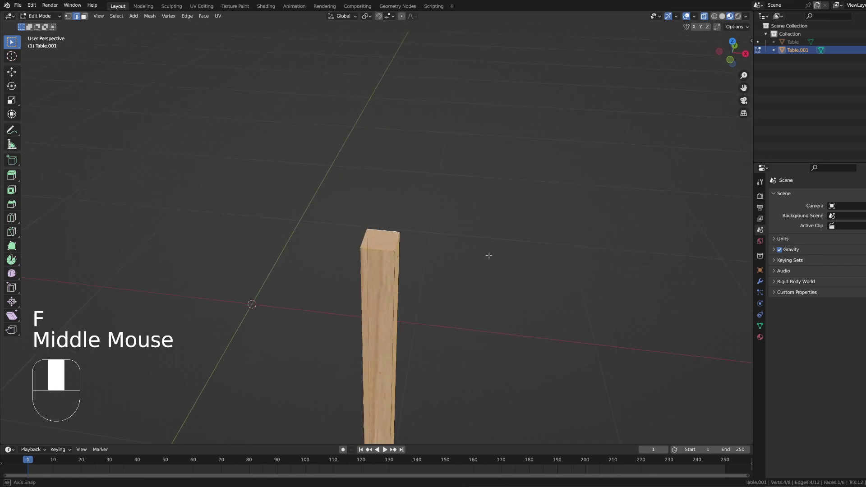
- Select the leg's new top face and snap the 3D cursor to it with Cursor to Selected
{"action": "key", "text": "3"}
{"action": "left_click", "coordinate": [384, 241]}
{"action": "middle_click_drag", "start_coordinate": [384, 240], "coordinate": [410, 319]}
{"action": "scroll", "coordinate": [410, 319], "scroll_direction": "down", "scroll_amount": 2}
{"action": "scroll", "coordinate": [399, 332], "scroll_direction": "up", "scroll_amount": 1}
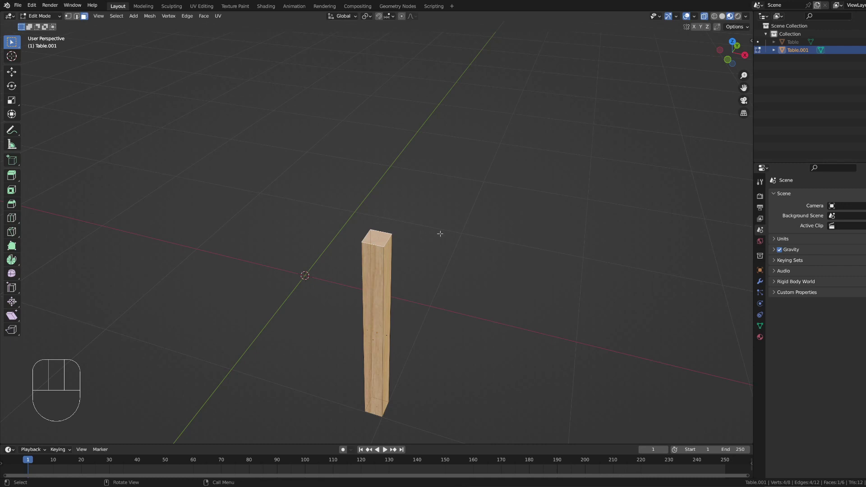
{"action": "key", "text": "shift+s"}
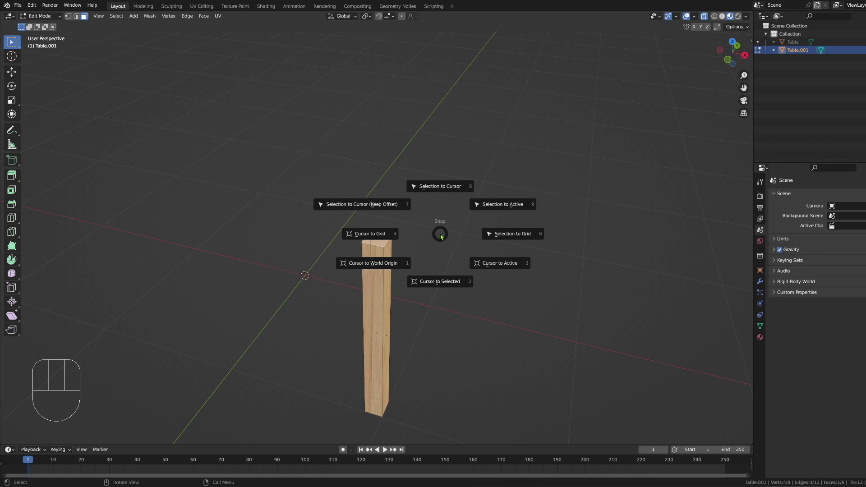
{"action": "left_click", "coordinate": [441, 283]}
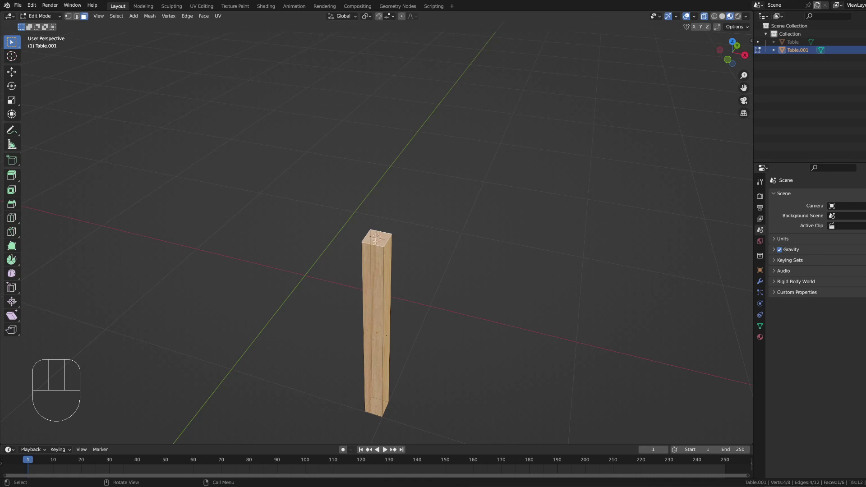
- Return to Object Mode and set the leg's origin to the 3D cursor
{"action": "scroll", "coordinate": [377, 235], "scroll_direction": "up", "scroll_amount": 3}
{"action": "middle_click_drag", "start_coordinate": [377, 235], "coordinate": [401, 268]}
{"action": "scroll", "coordinate": [399, 233], "scroll_direction": "down", "scroll_amount": 1}
{"action": "scroll", "coordinate": [399, 234], "scroll_direction": "down", "scroll_amount": 2}
{"action": "scroll", "coordinate": [400, 266], "scroll_direction": "down", "scroll_amount": 2}
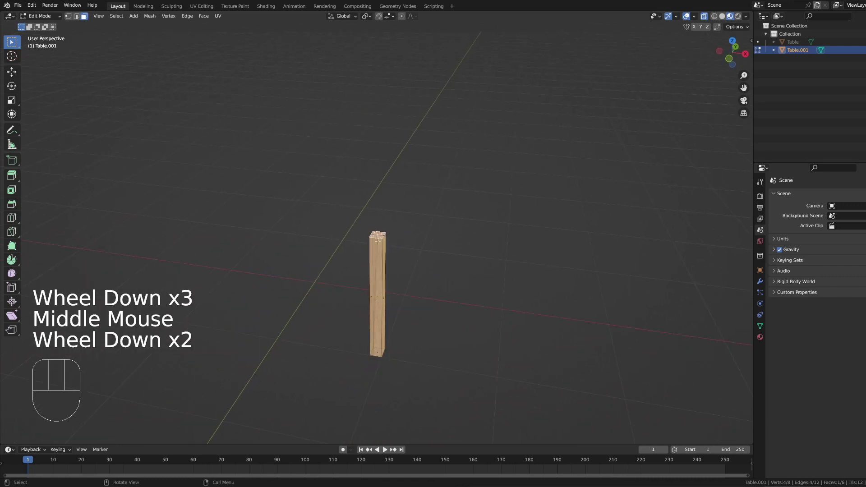
{"action": "key", "text": "Tab"}
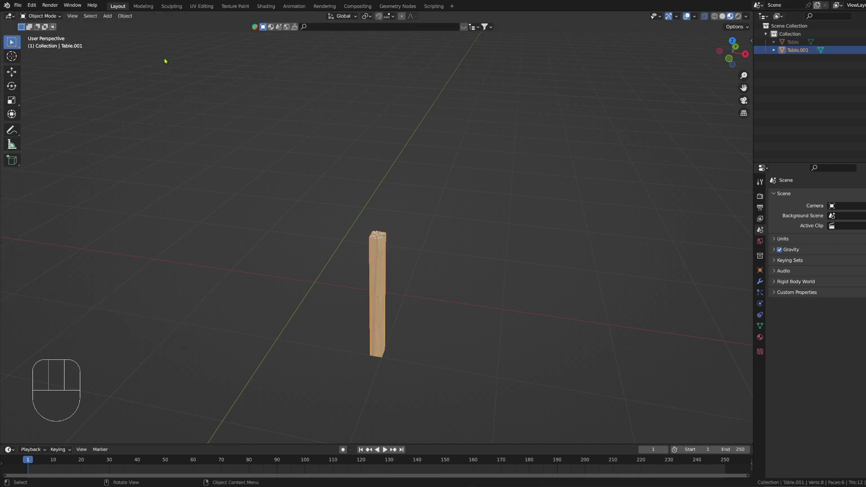
{"action": "left_click", "coordinate": [125, 16]}
{"action": "mouse_move", "coordinate": [139, 34]}
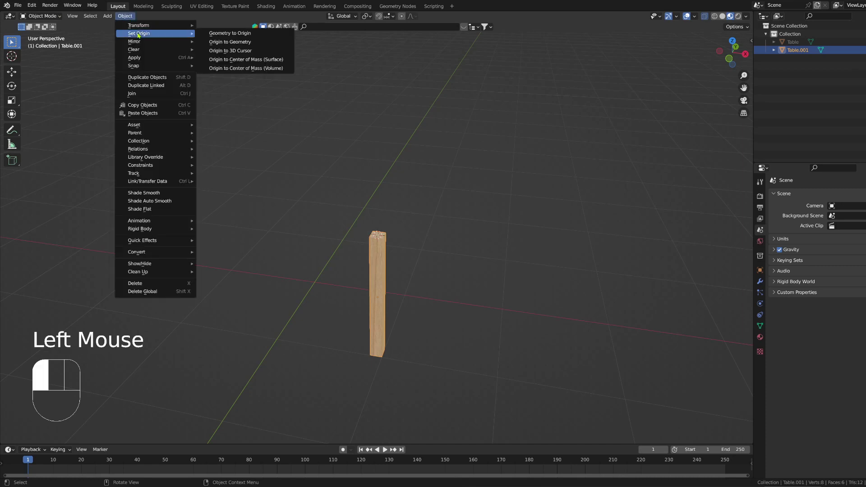
{"action": "left_click", "coordinate": [266, 53]}
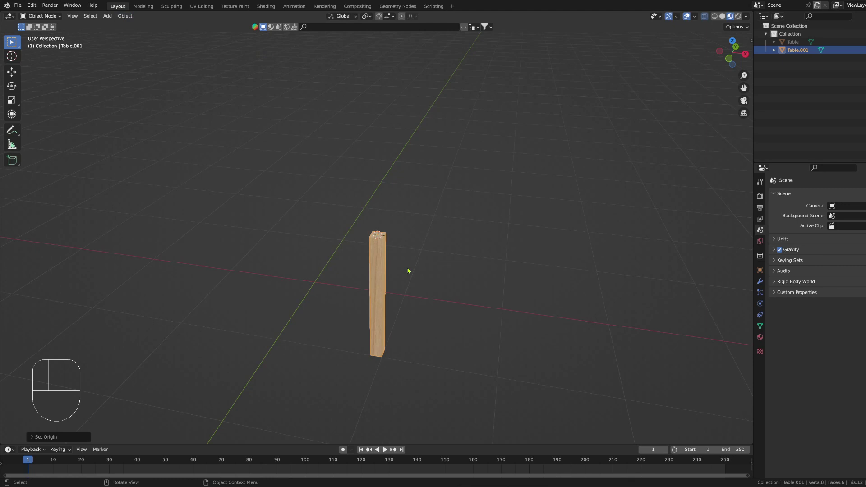
- Unhide the rest of the table and select only the separated leg
{"action": "key", "text": "alt+h"}
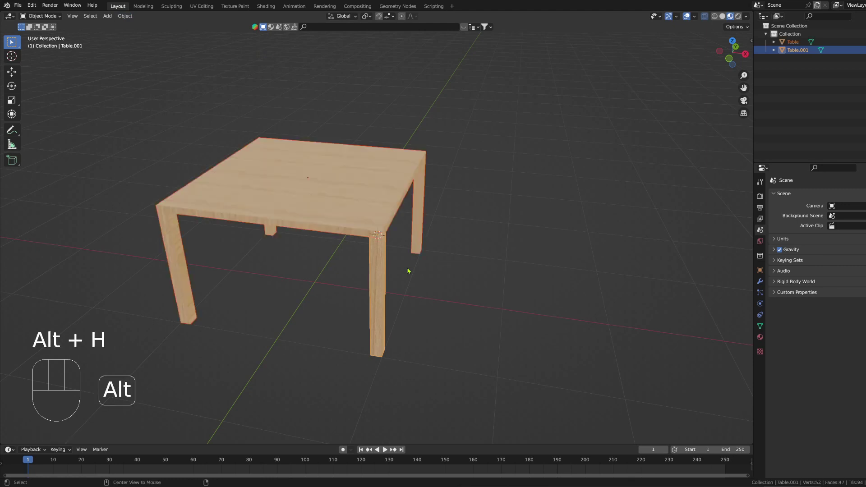
{"action": "left_click", "coordinate": [378, 278]}
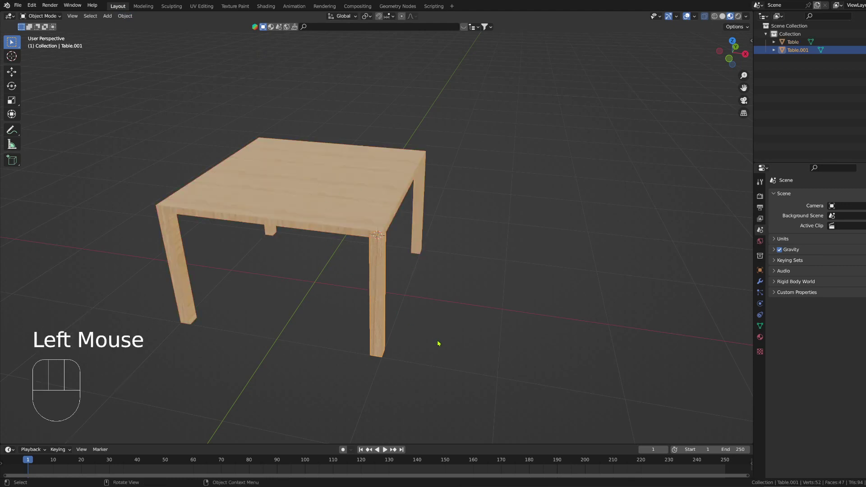
{"action": "scroll", "coordinate": [460, 341], "scroll_direction": "down", "scroll_amount": 2}
- Try rotating the leg about the global Y and X axes around its new origin at the top face
{"action": "key", "text": "r"}
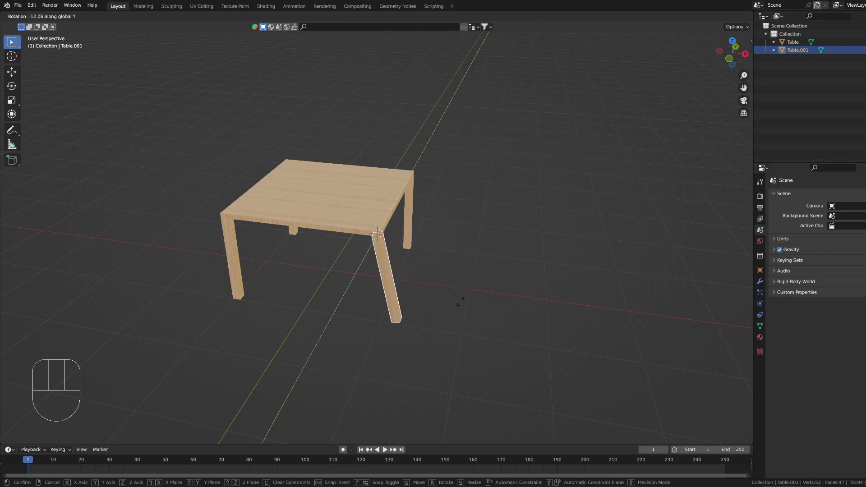
{"action": "key", "text": "x"}
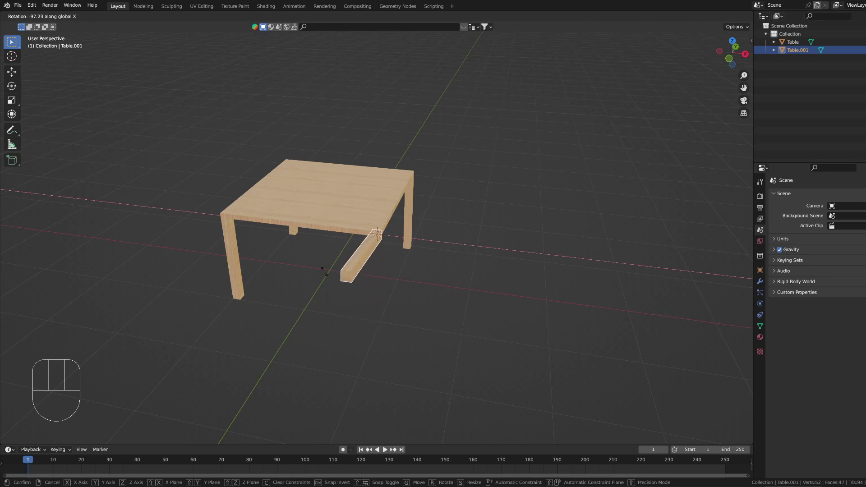
{"action": "left_click", "coordinate": [359, 367]}
{"action": "middle_click_drag", "start_coordinate": [420, 301], "coordinate": [395, 281]}
{"action": "middle_click_drag", "start_coordinate": [396, 281], "coordinate": [421, 277]}
{"action": "scroll", "coordinate": [391, 277], "scroll_direction": "up", "scroll_amount": 2}
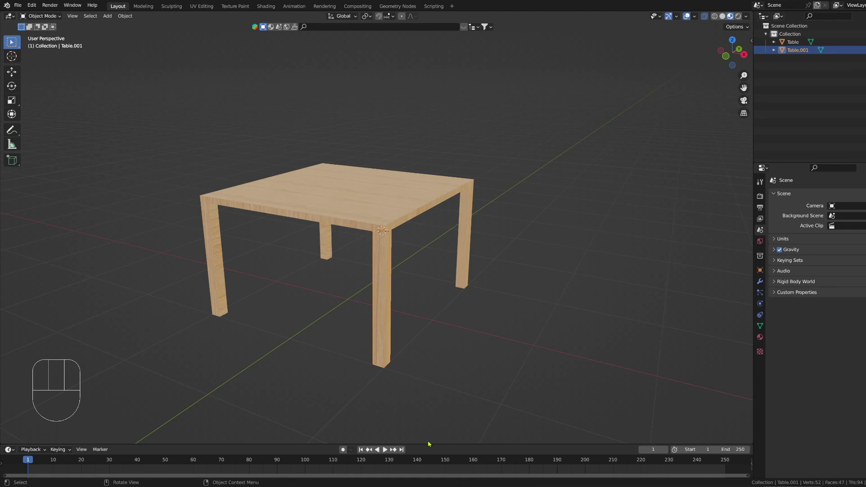
- Enlarge the timeline, go to frame 90 and insert a Location & Rotation keyframe on the leg
{"action": "left_click_drag", "start_coordinate": [428, 444], "coordinate": [427, 402]}
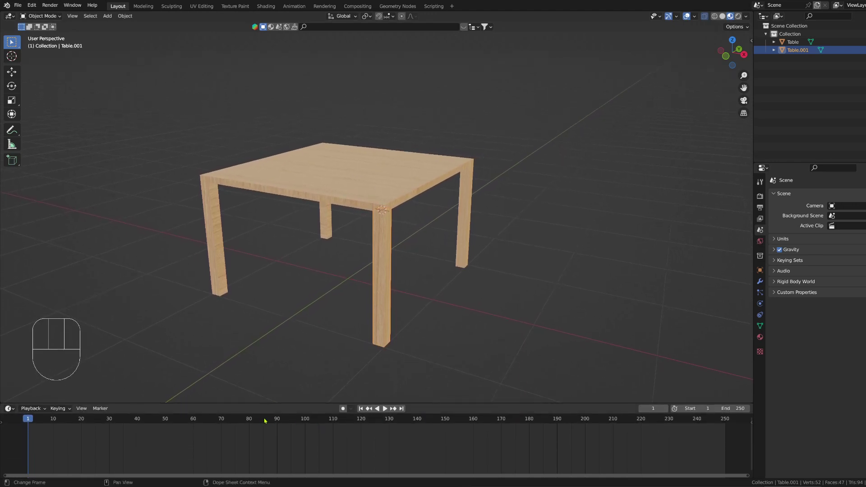
{"action": "left_click_drag", "start_coordinate": [264, 420], "coordinate": [277, 419]}
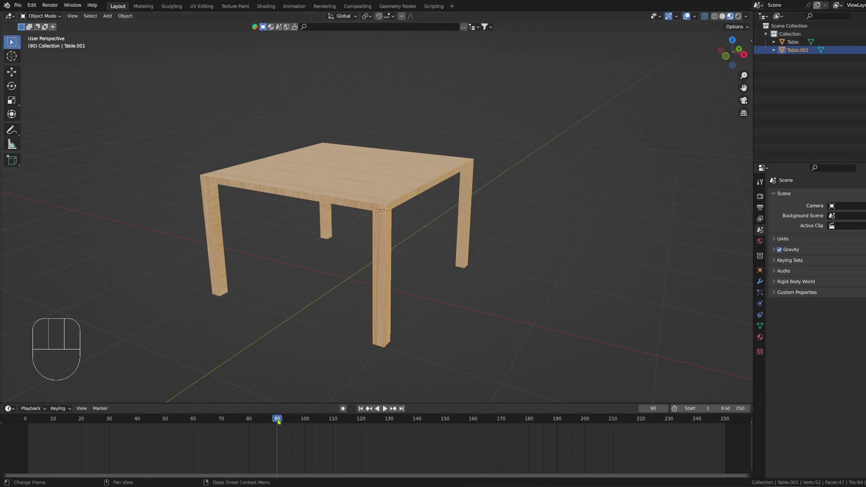
{"action": "left_click", "coordinate": [373, 289]}
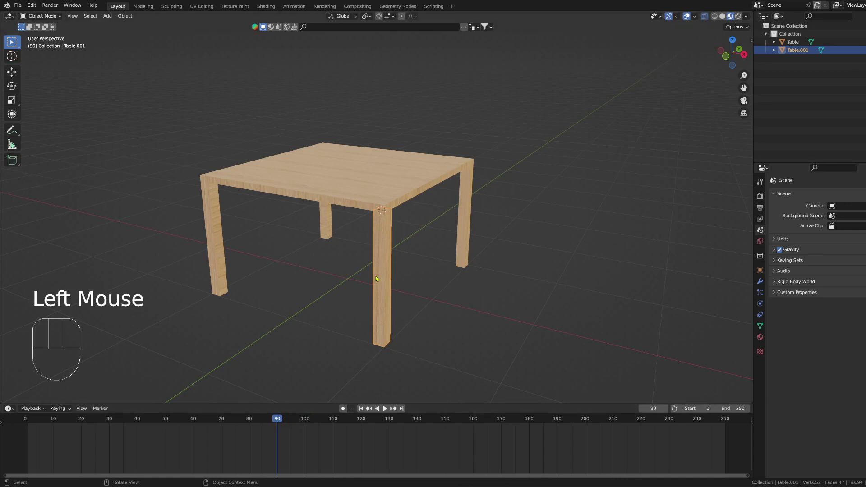
{"action": "key", "text": "i"}
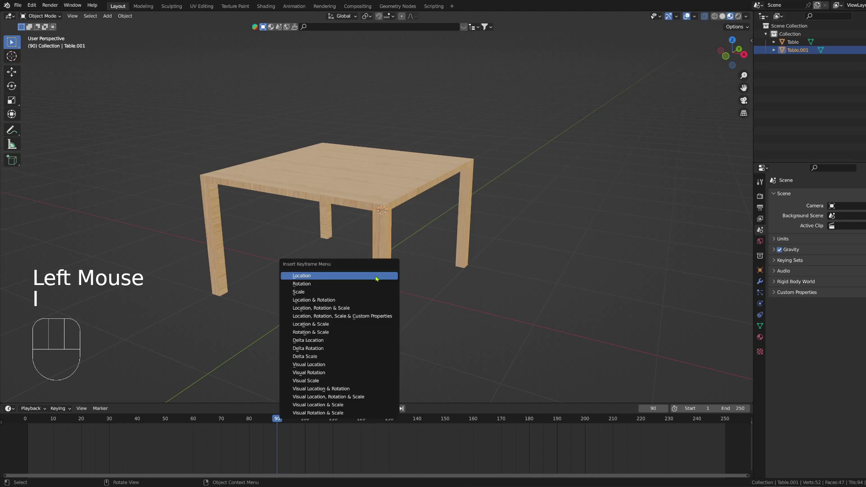
{"action": "left_click", "coordinate": [362, 301]}
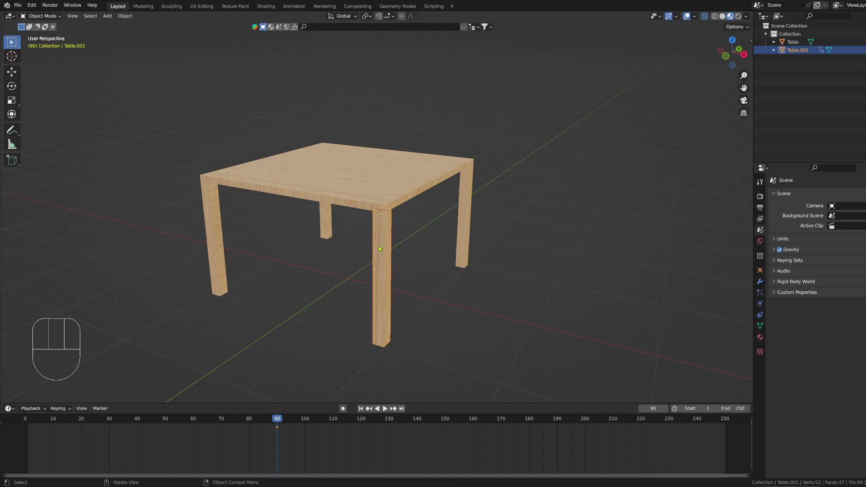
- Set the animation's end frame to 90
{"action": "left_click", "coordinate": [730, 408]}
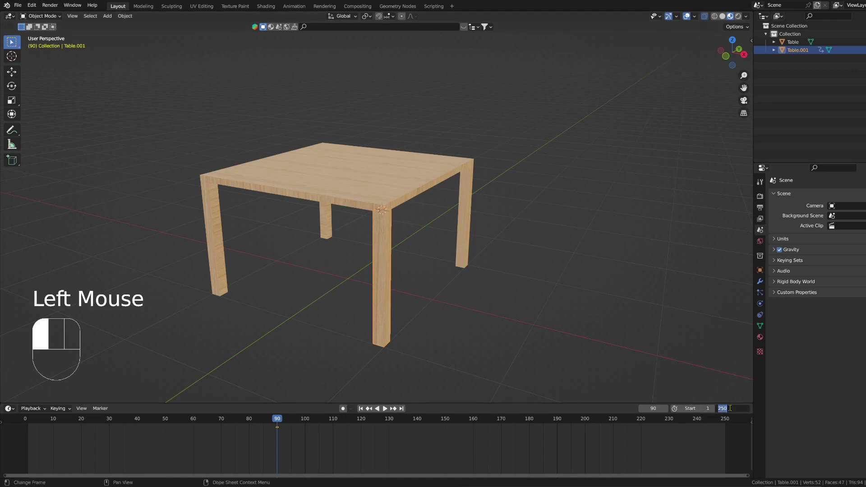
{"action": "type", "text": "980"}
{"action": "key", "text": "BackSpace"}
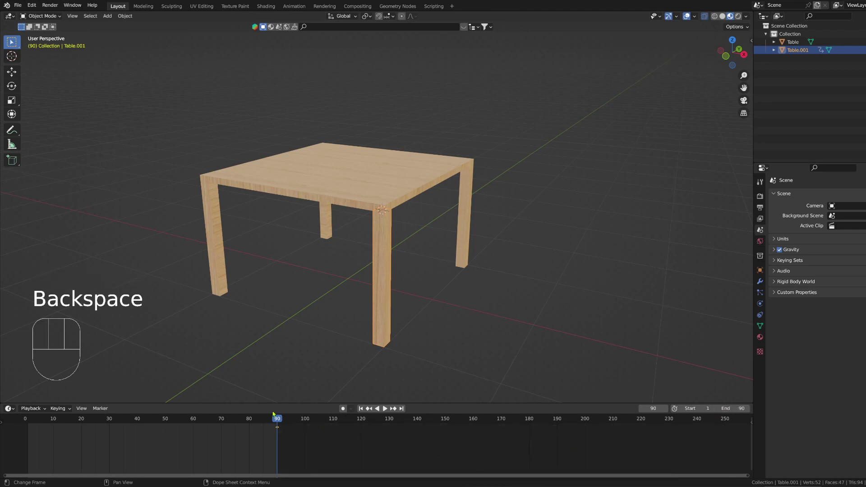
- Go to frame 80 and move the leg down along the global Z axis, just below the tabletop
{"action": "left_click_drag", "start_coordinate": [273, 415], "coordinate": [251, 421]}
{"action": "left_click", "coordinate": [380, 267]}
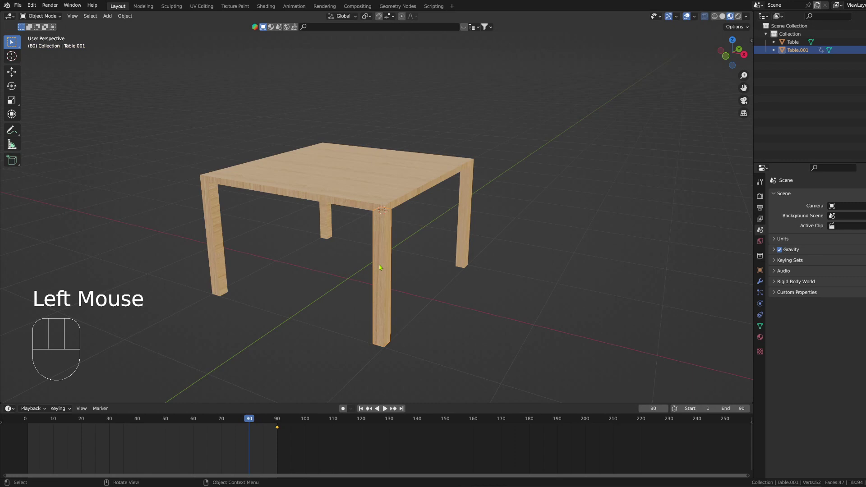
{"action": "key", "text": "g"}
{"action": "key", "text": "z"}
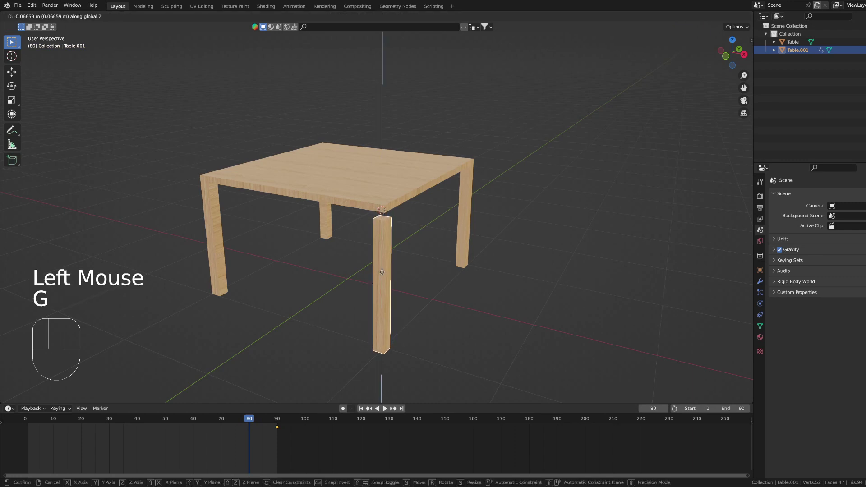
{"action": "left_click", "coordinate": [383, 276]}
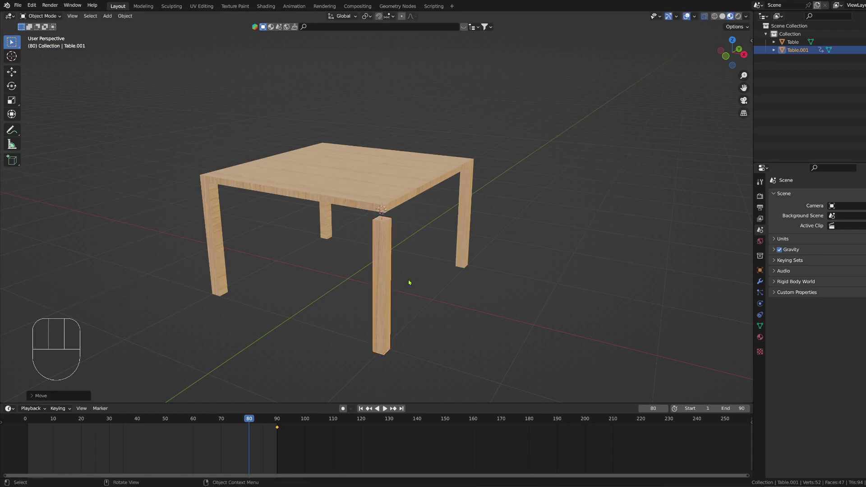
- Rotate the leg 720° about the global Z axis and insert a Location & Rotation keyframe at frame 80
{"action": "key", "text": "r"}
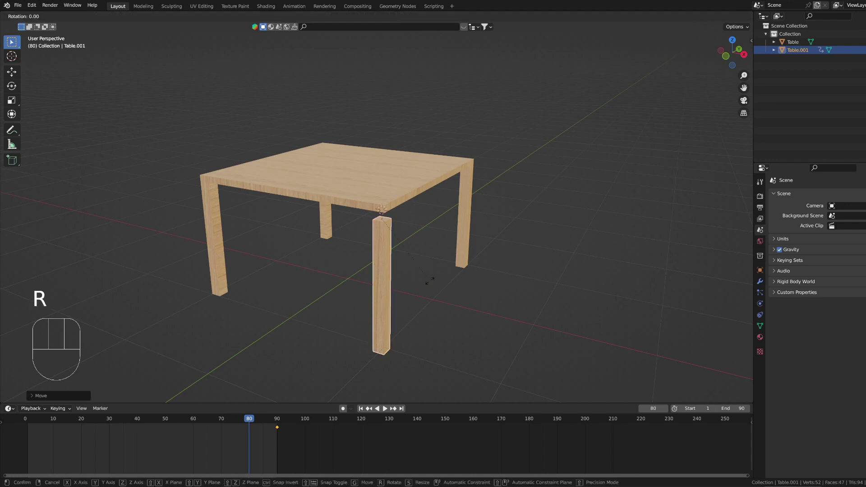
{"action": "key", "text": "z"}
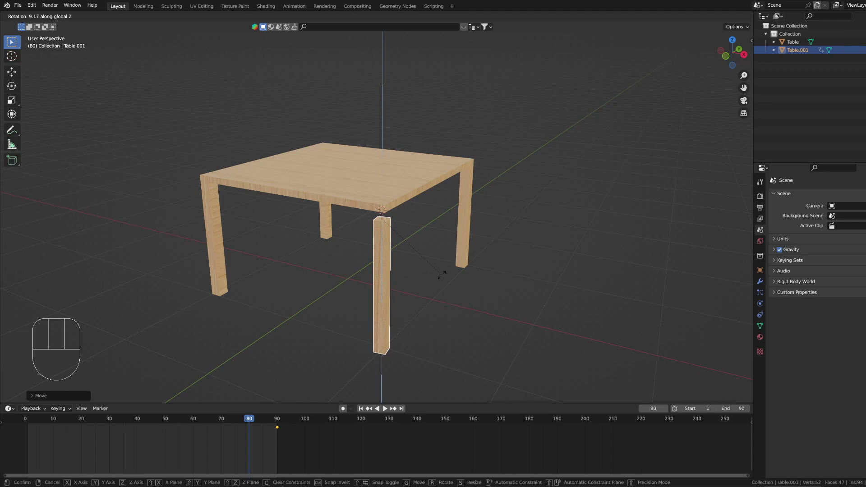
{"action": "type", "text": "720"}
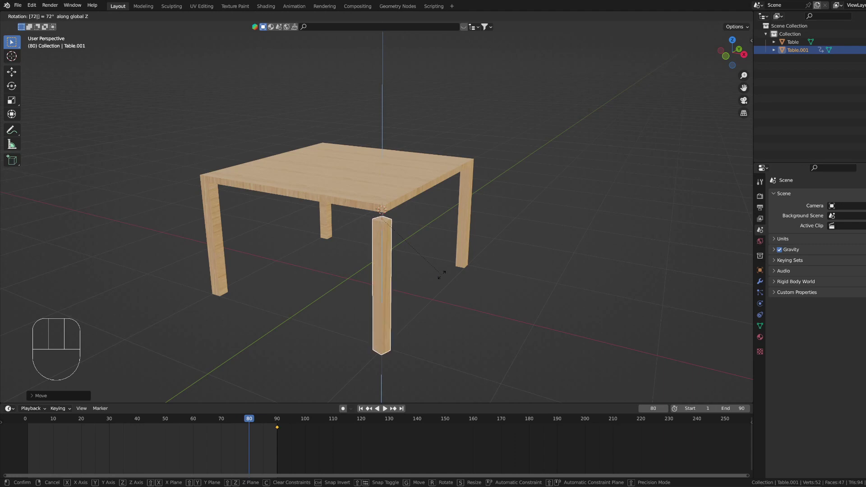
{"action": "key", "text": "Return"}
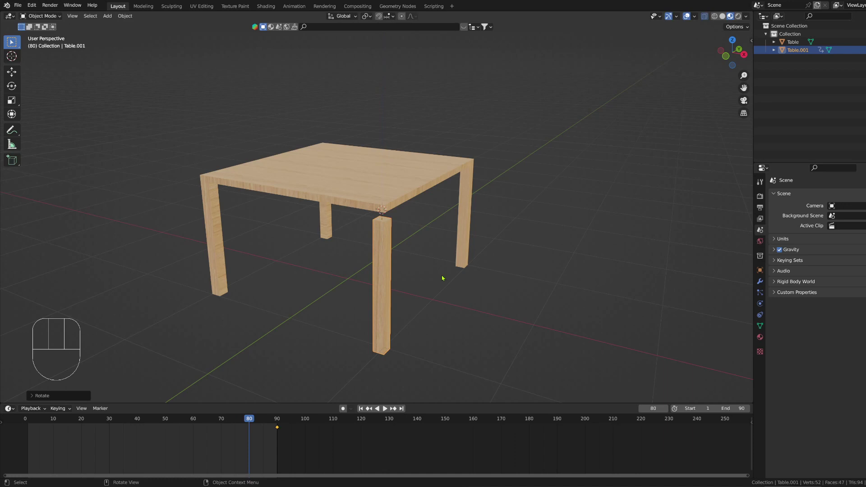
{"action": "key", "text": "i"}
{"action": "left_click", "coordinate": [442, 276]}
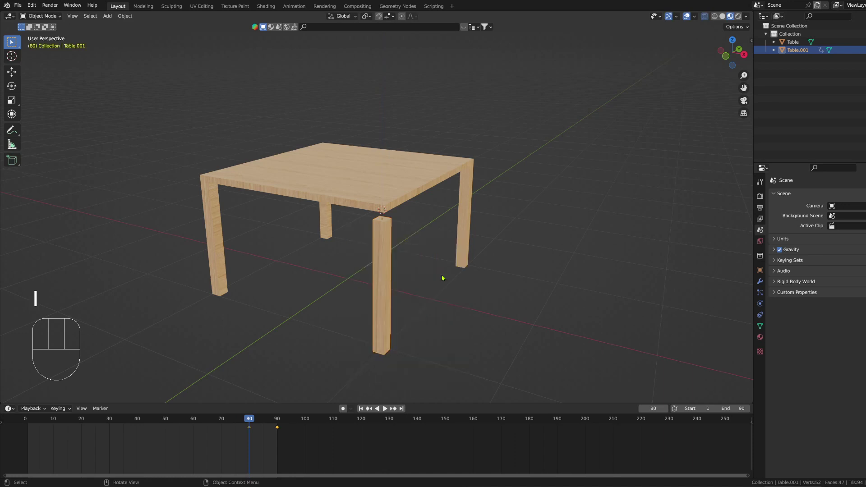
- Play back the animation, including from frame 80, to check the speed of the leg's screwing motion
{"action": "key", "text": "space"}
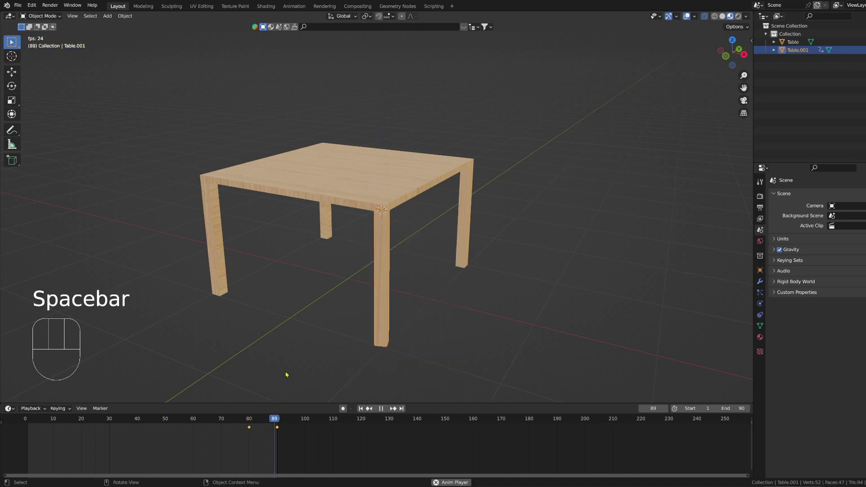
{"action": "key", "text": "space"}
{"action": "left_click", "coordinate": [250, 421]}
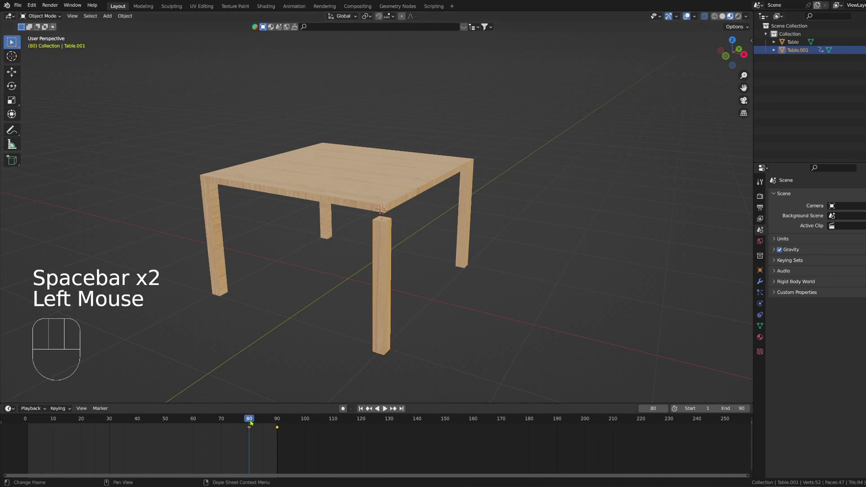
{"action": "key", "text": "space"}
{"action": "key", "text": "space"}
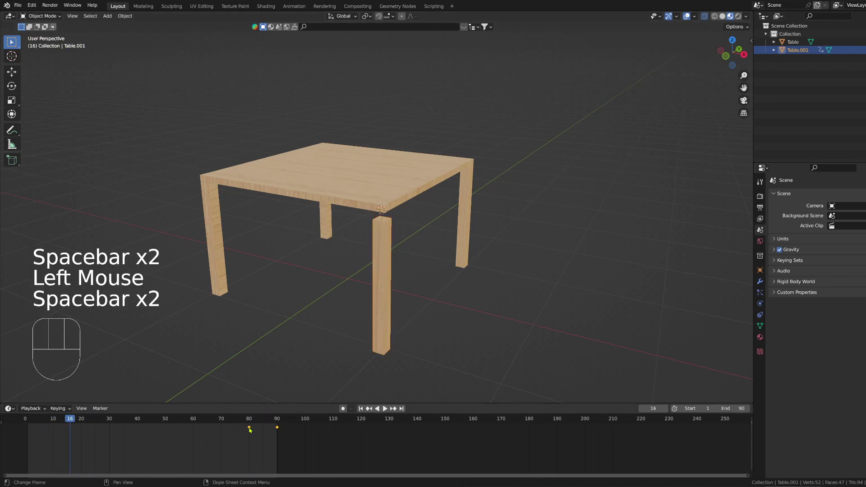
- Move the leg's earlier keyframe to frame 70 and play back the animation
{"action": "left_click", "coordinate": [249, 427]}
{"action": "key", "text": "g"}
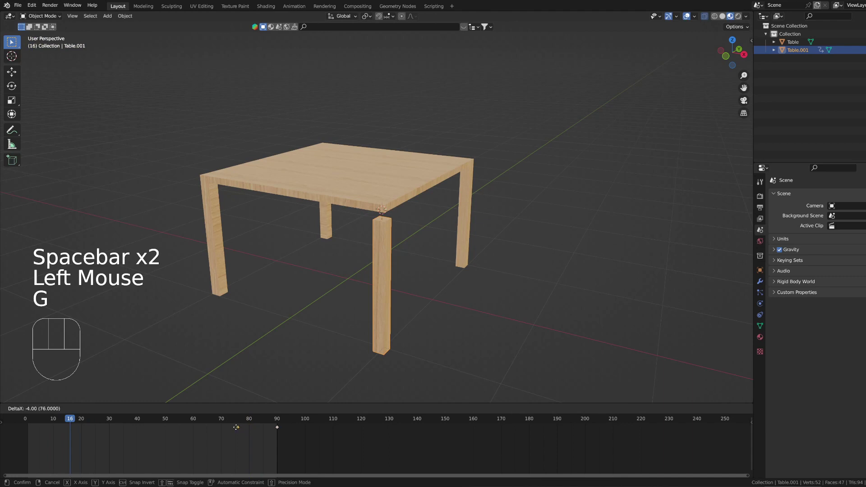
{"action": "left_click", "coordinate": [221, 428]}
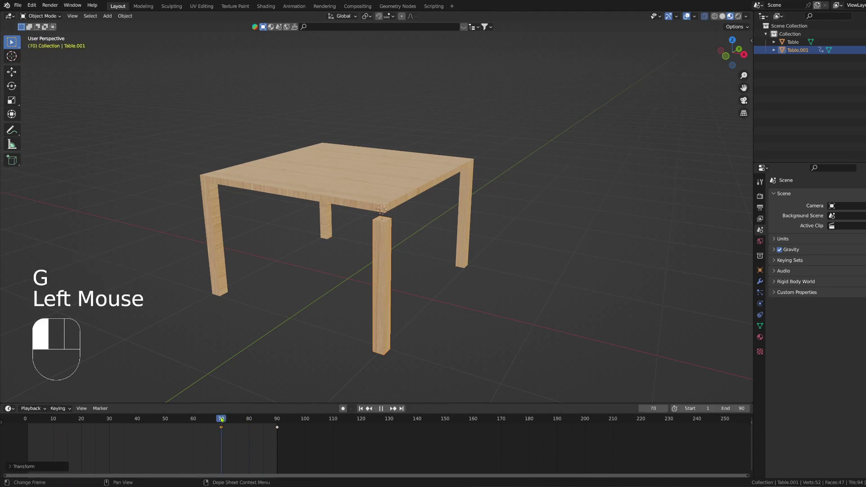
{"action": "key", "text": "space"}
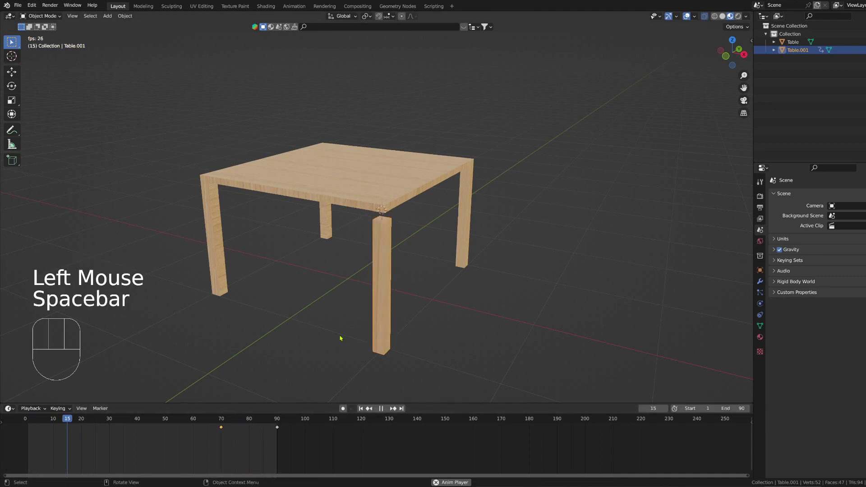
{"action": "key", "text": "space"}
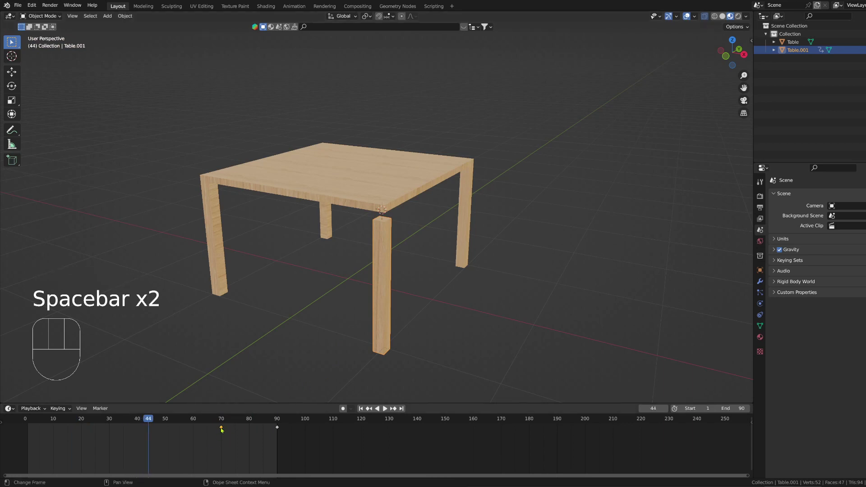
- Move the leg's earlier keyframe to frame 60 and play back the slower motion
{"action": "left_click", "coordinate": [221, 428]}
{"action": "key", "text": "g"}
{"action": "left_click", "coordinate": [194, 429]}
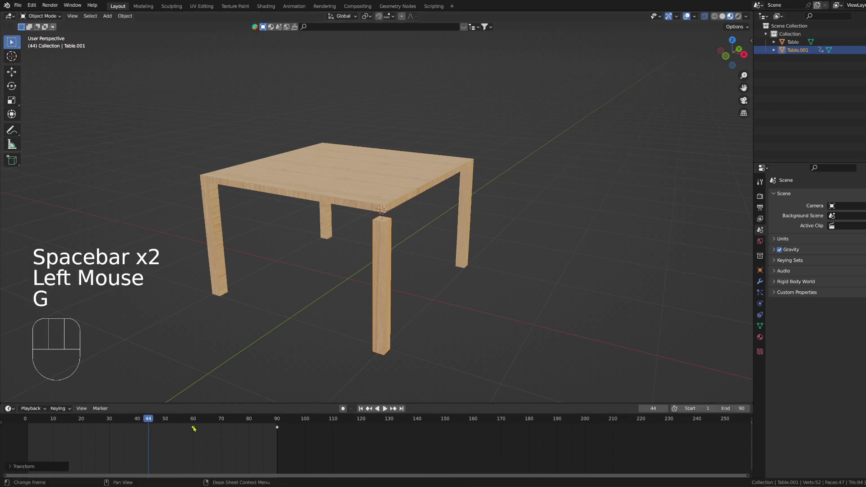
{"action": "key", "text": "space"}
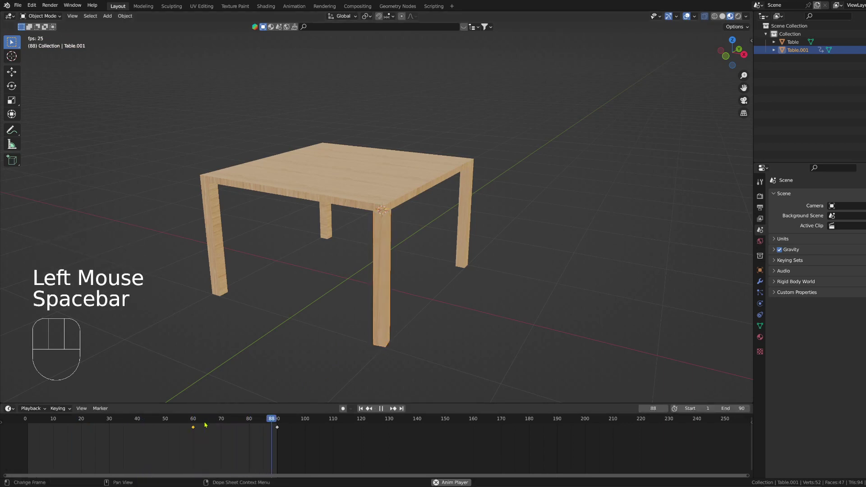
{"action": "key", "text": "space"}
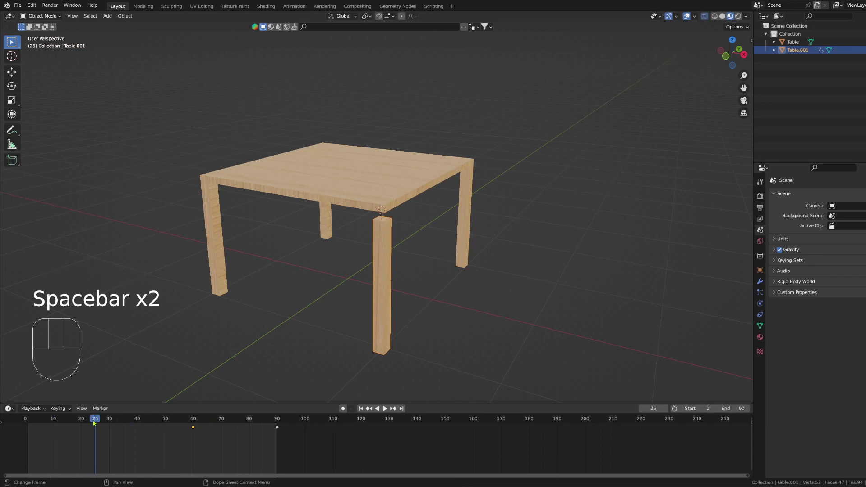
- At frame 1, move the leg down about 0.33 m along the global Z axis and insert a Location & Rotation keyframe
{"action": "left_click_drag", "start_coordinate": [94, 422], "coordinate": [27, 426]}
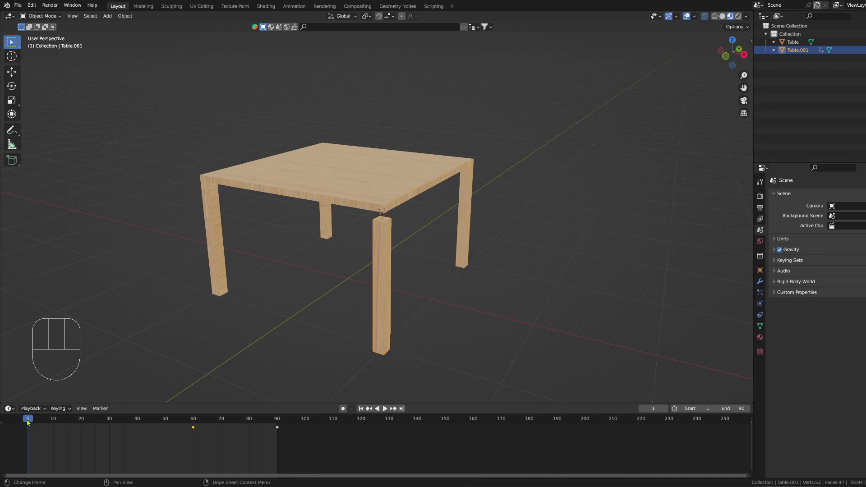
{"action": "left_click", "coordinate": [384, 285]}
{"action": "key", "text": "g"}
{"action": "key", "text": "z"}
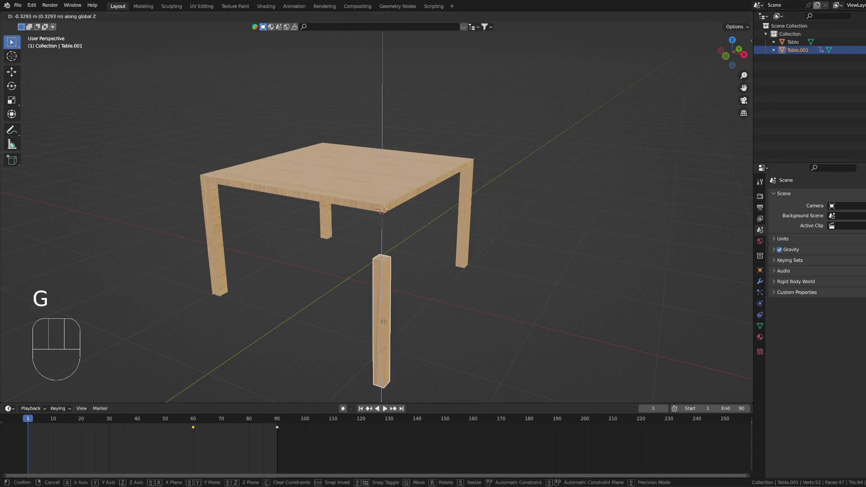
{"action": "left_click", "coordinate": [384, 325]}
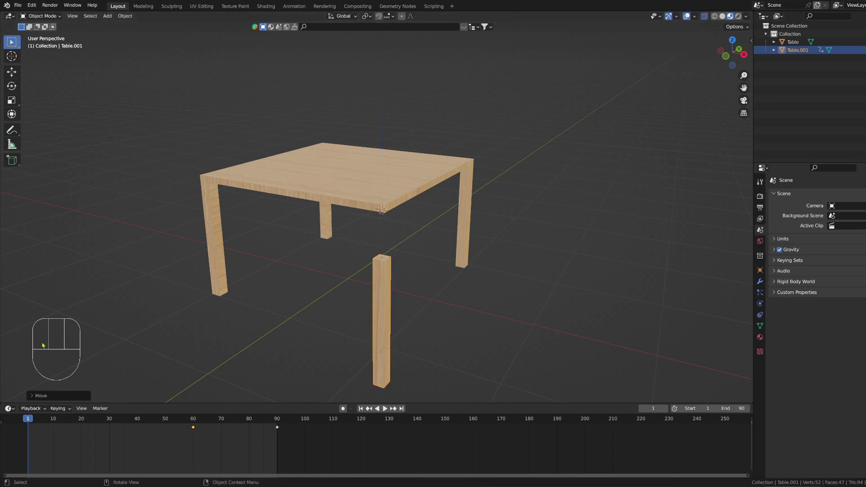
{"action": "key", "text": "i"}
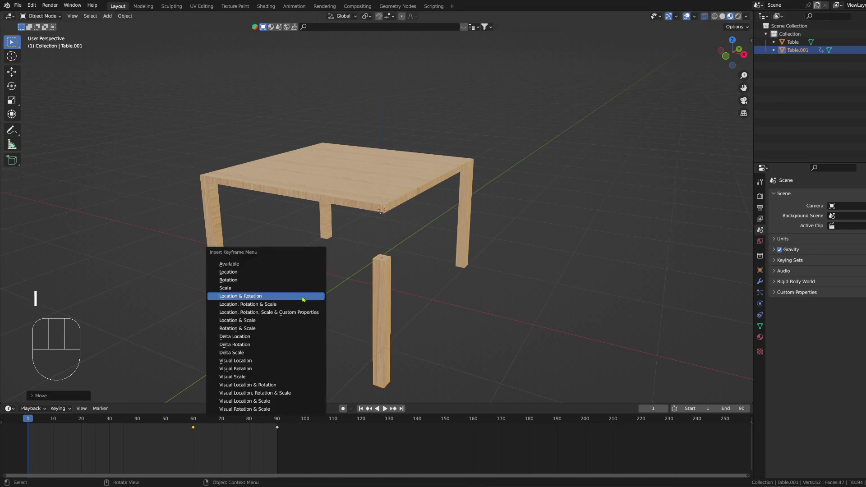
{"action": "left_click", "coordinate": [303, 296]}
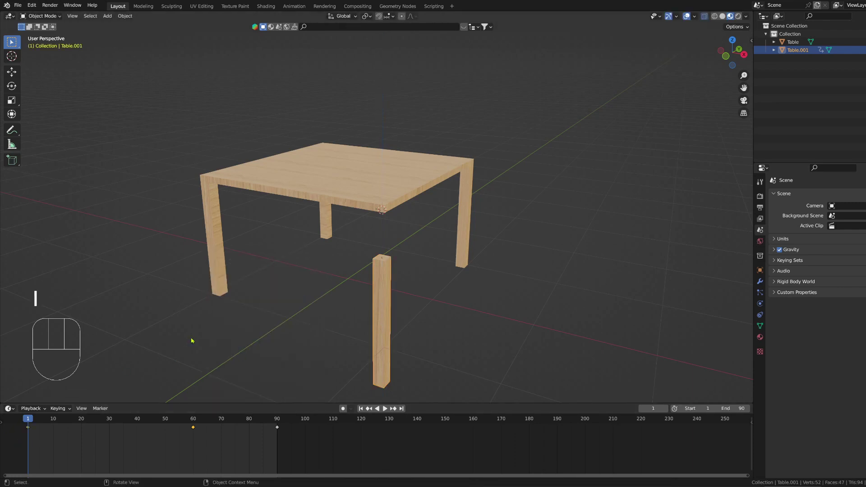
- Move the leg's middle keyframe to frame 40 and play back the whole animation
{"action": "key", "text": "space"}
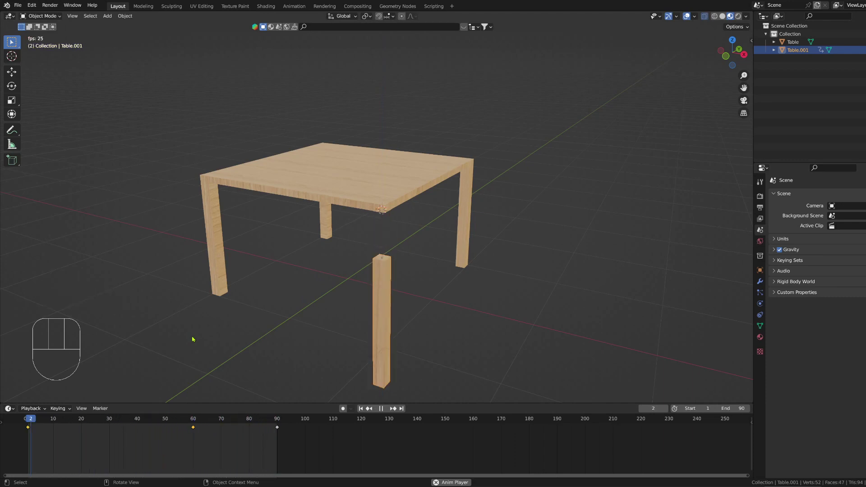
{"action": "key", "text": "space"}
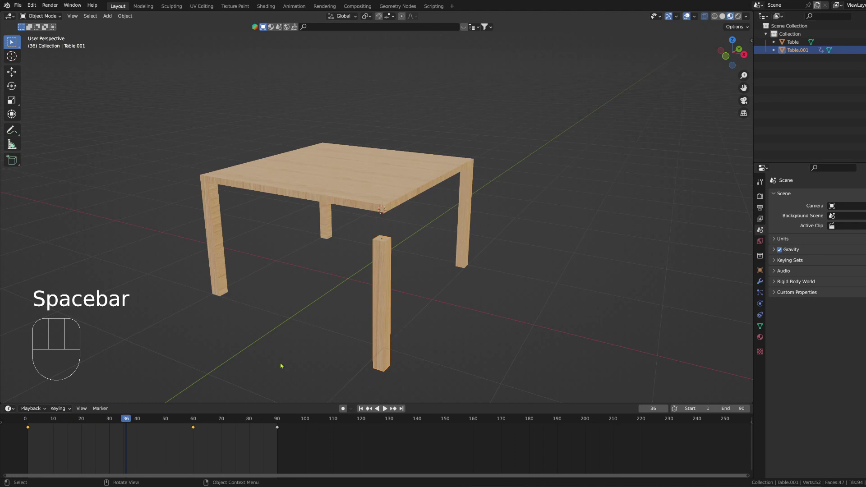
{"action": "left_click", "coordinate": [193, 429]}
{"action": "key", "text": "g"}
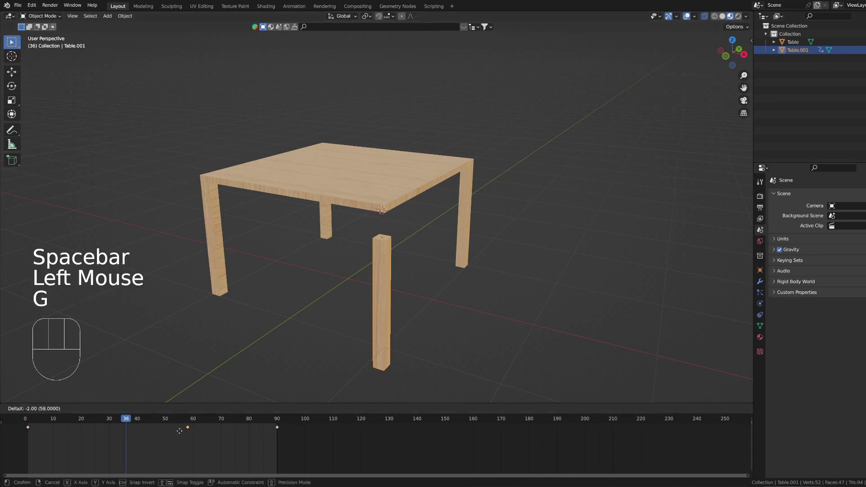
{"action": "left_click", "coordinate": [137, 441]}
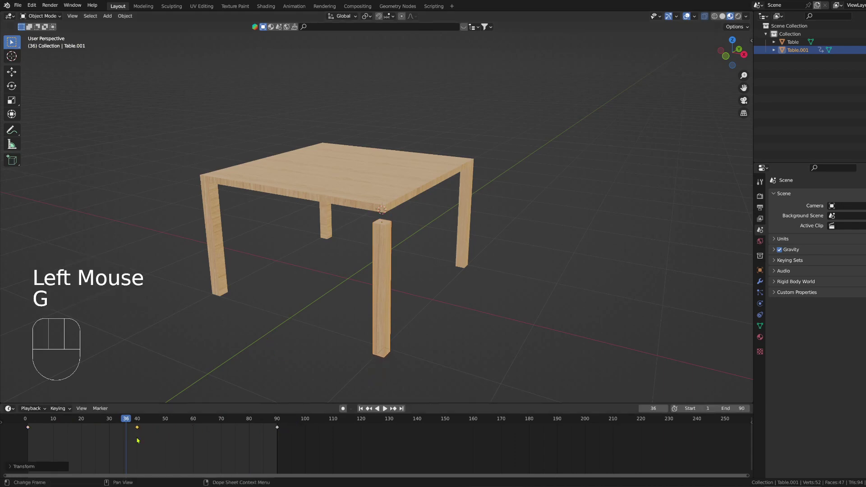
{"action": "left_click", "coordinate": [45, 423]}
{"action": "key", "text": "space"}
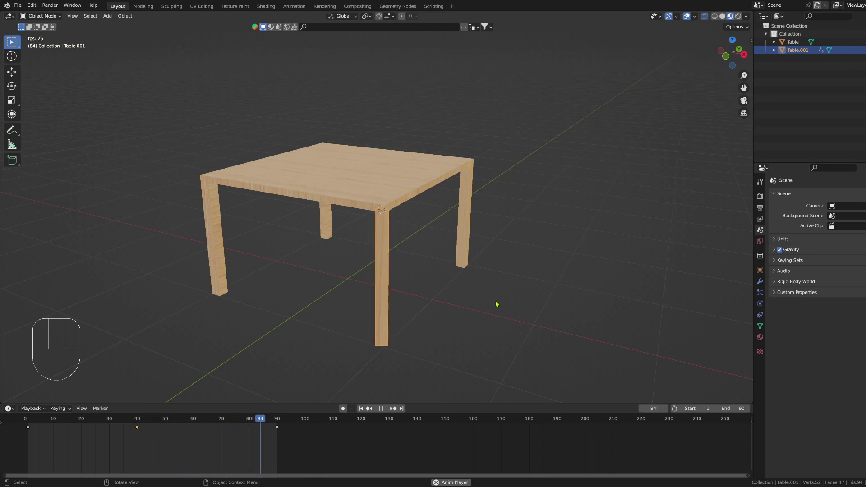
{"action": "key", "text": "space"}
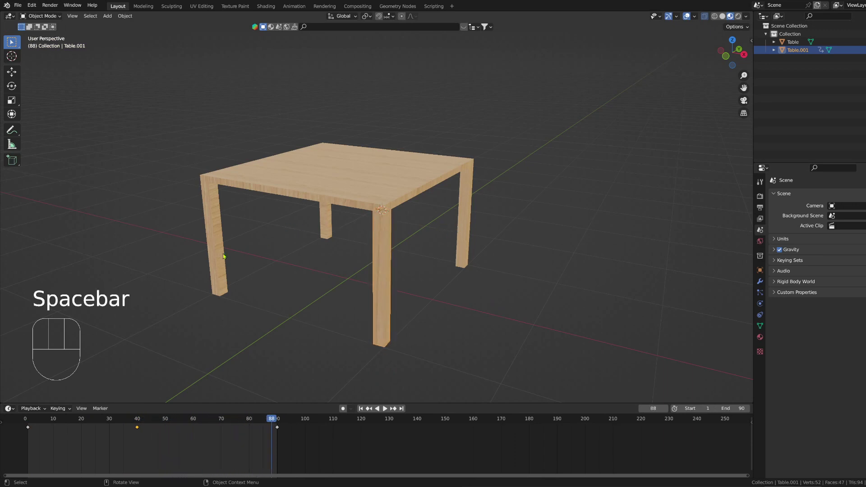
- Separate the next corner leg's faces from the table into their own object and return to Object Mode
{"action": "middle_click_drag", "start_coordinate": [223, 256], "coordinate": [305, 265]}
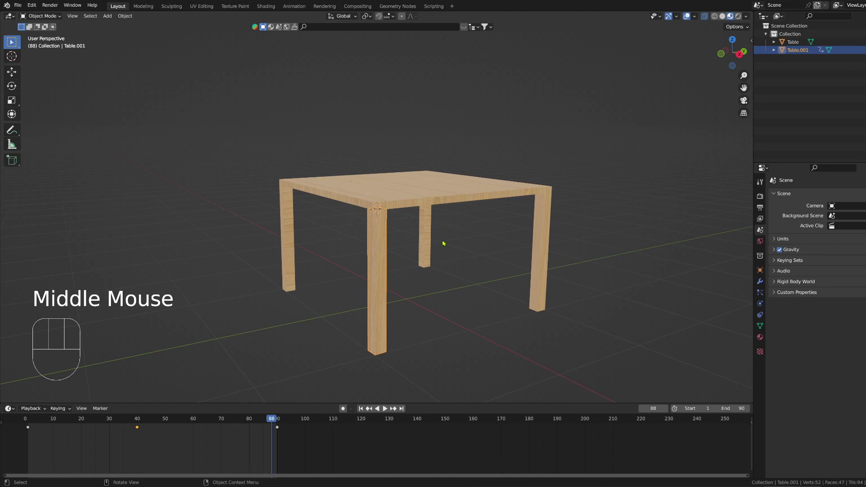
{"action": "middle_click_drag", "start_coordinate": [481, 247], "coordinate": [476, 246]}
{"action": "left_click", "coordinate": [553, 232]}
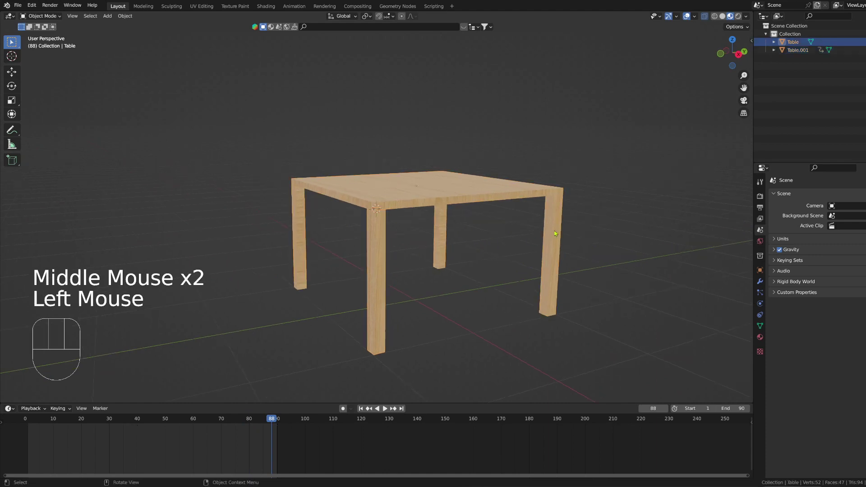
{"action": "key", "text": "Tab"}
{"action": "key", "text": "3"}
{"action": "left_click_drag", "start_coordinate": [526, 229], "coordinate": [614, 352]}
{"action": "key", "text": "p"}
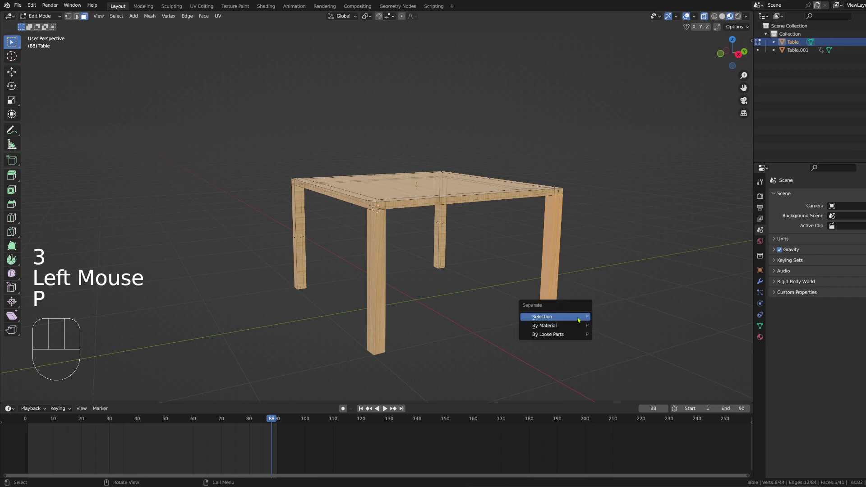
{"action": "left_click", "coordinate": [578, 319]}
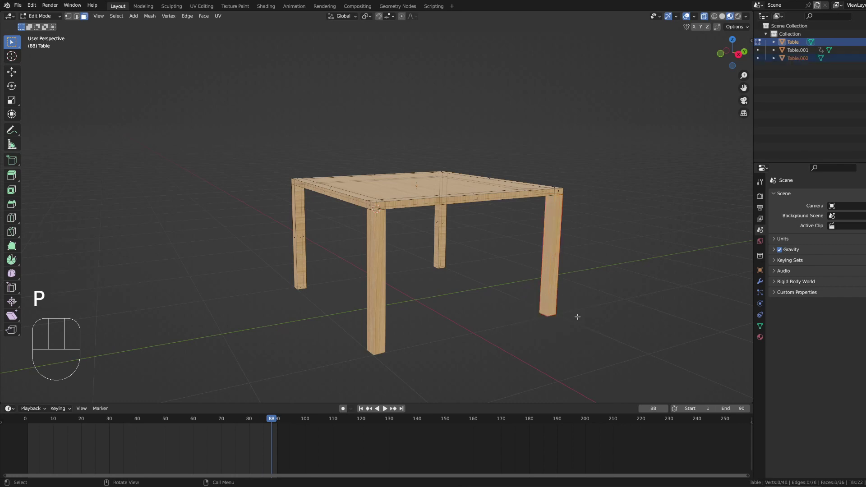
{"action": "key", "text": "Tab"}
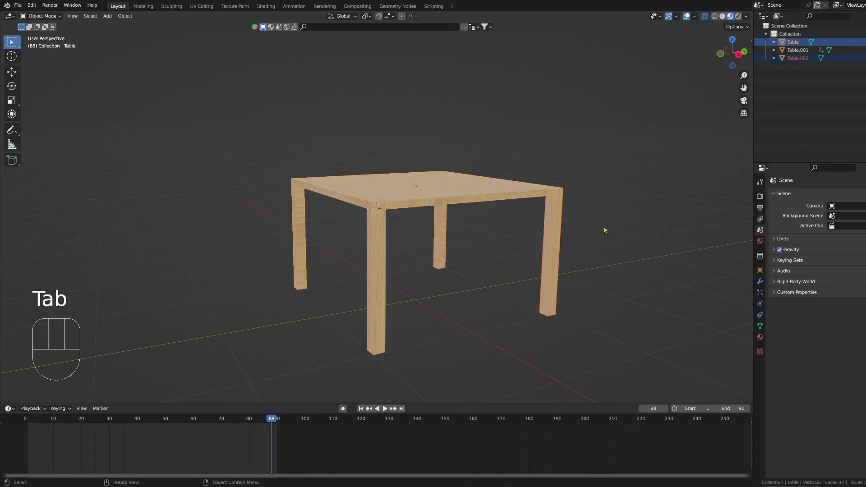
- Isolate the newly separated corner leg and fill the open edge loop at its top with a face in Edit Mode
{"action": "left_click", "coordinate": [547, 221]}
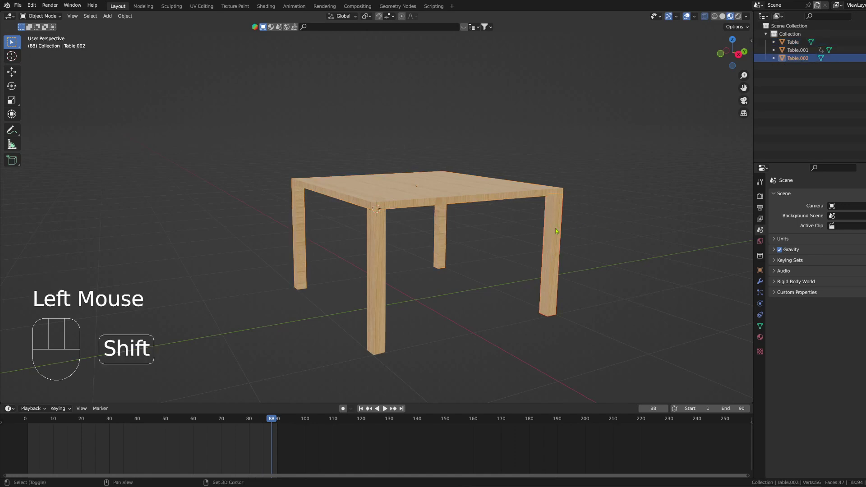
{"action": "key", "text": "shift+h"}
{"action": "key", "text": "Tab"}
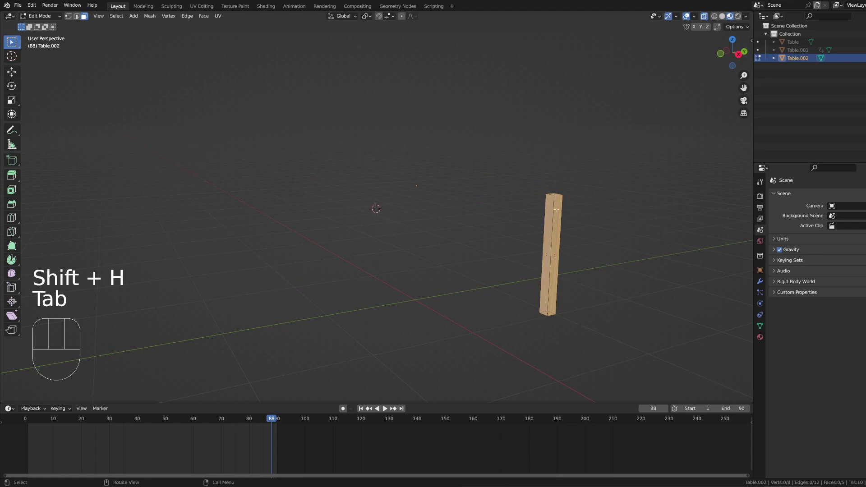
{"action": "middle_click_drag", "start_coordinate": [556, 209], "coordinate": [557, 212]}
{"action": "middle_click", "coordinate": [541, 239], "text": "alt"}
{"action": "scroll", "coordinate": [385, 202], "scroll_direction": "up", "scroll_amount": 5}
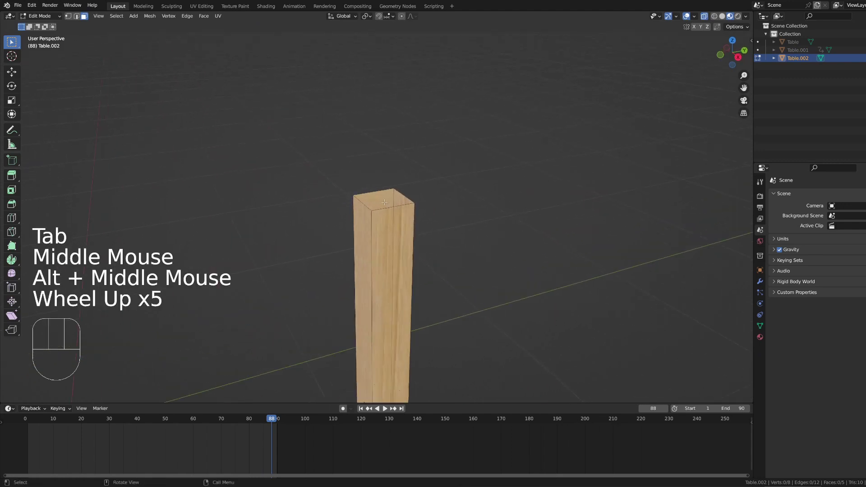
{"action": "key", "text": "2"}
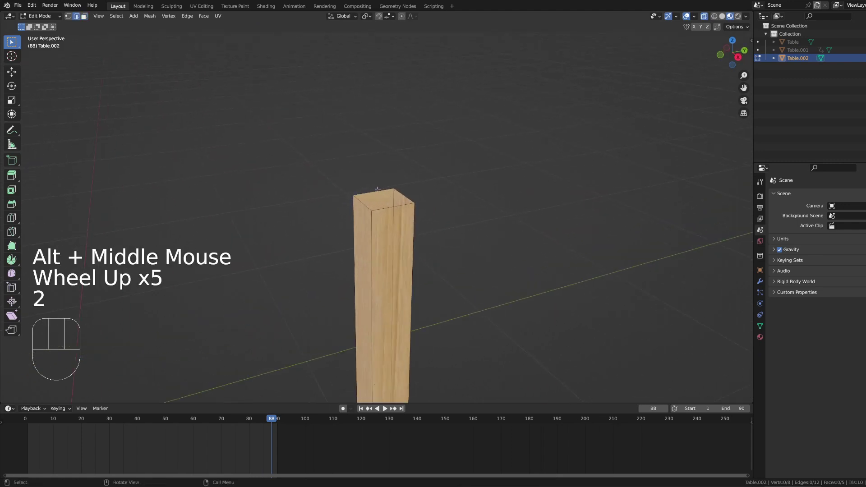
{"action": "left_click", "coordinate": [387, 204], "text": "alt"}
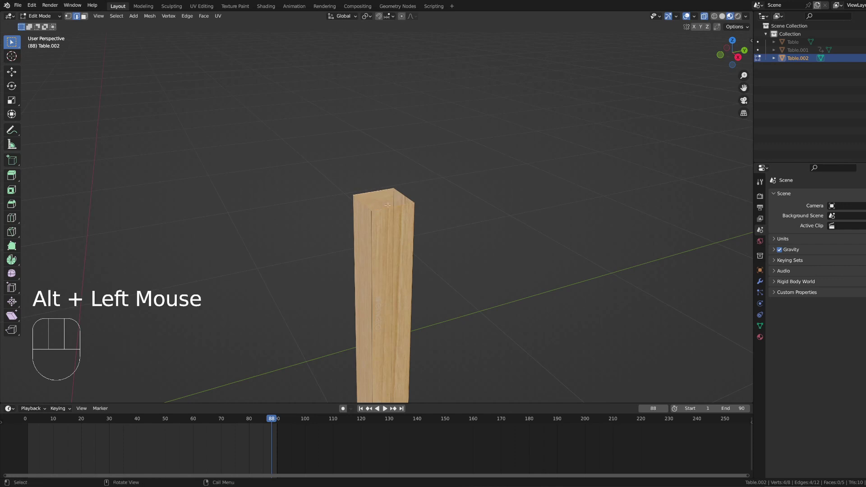
{"action": "key", "text": "f"}
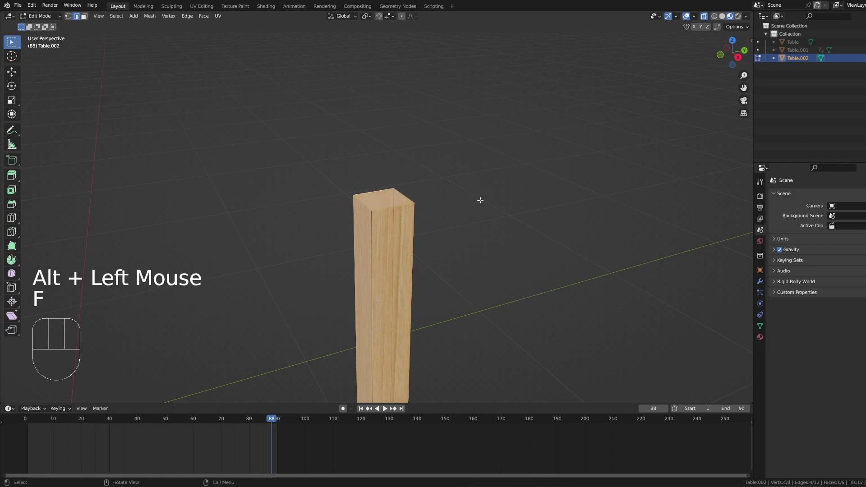
- Select the leg's new top face and snap the 3D cursor to it
{"action": "left_click", "coordinate": [469, 204]}
{"action": "key", "text": "3"}
{"action": "left_click", "coordinate": [388, 200]}
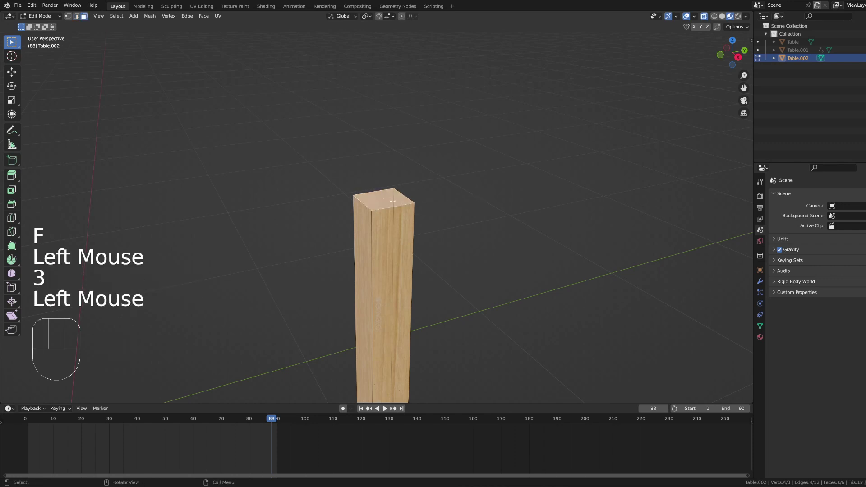
{"action": "scroll", "coordinate": [405, 213], "scroll_direction": "down", "scroll_amount": 2}
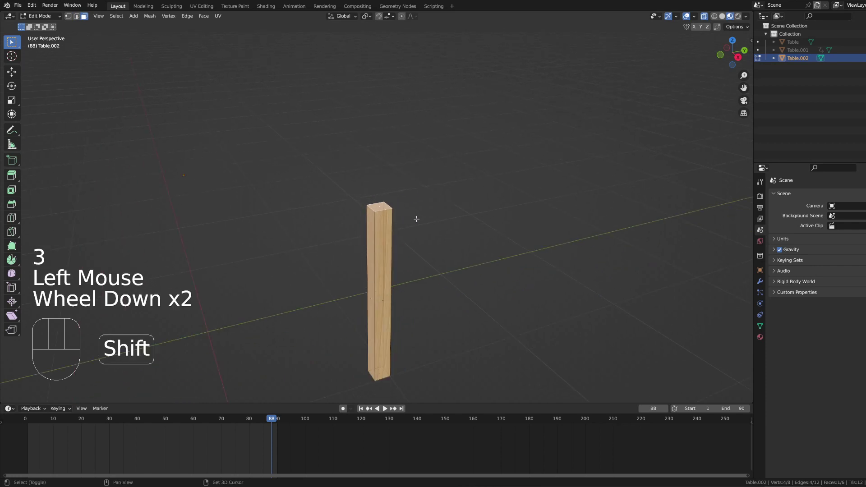
{"action": "key", "text": "shift+s"}
{"action": "left_click", "coordinate": [417, 267]}
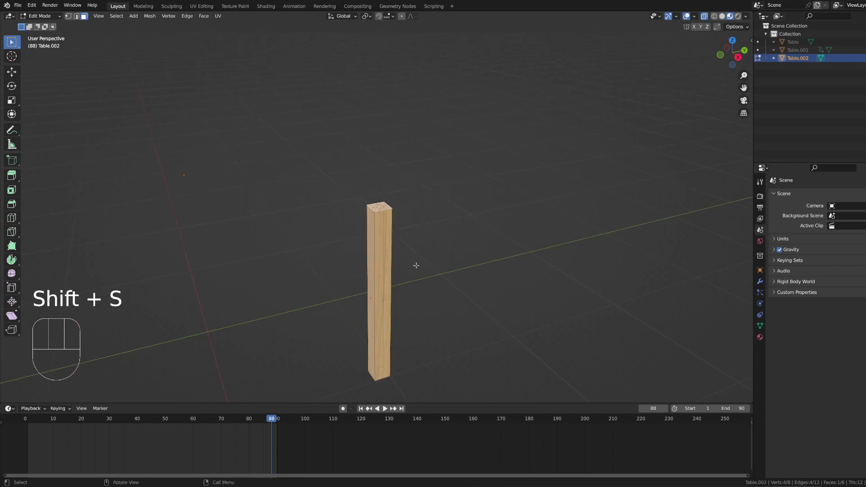
- Set the leg's origin to the 3D cursor in Object Mode, then test the pivot with a rotation about global X and cancel it
{"action": "key", "text": "Tab"}
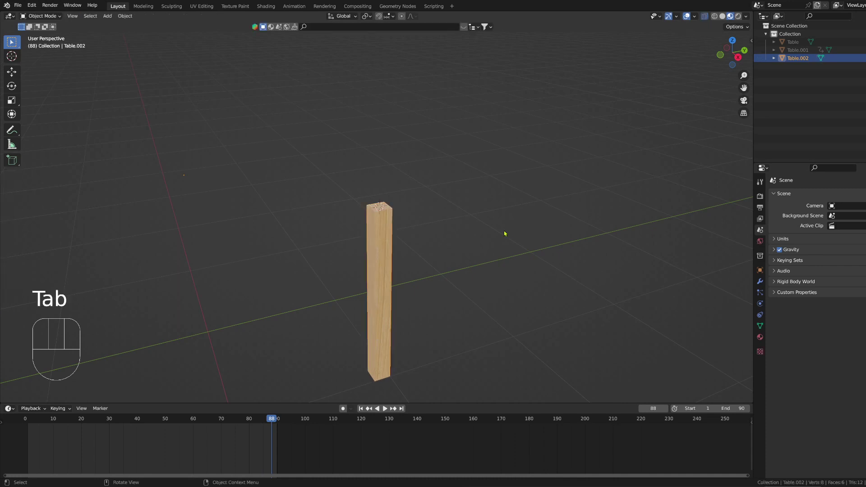
{"action": "left_click", "coordinate": [126, 16]}
{"action": "mouse_move", "coordinate": [138, 34]}
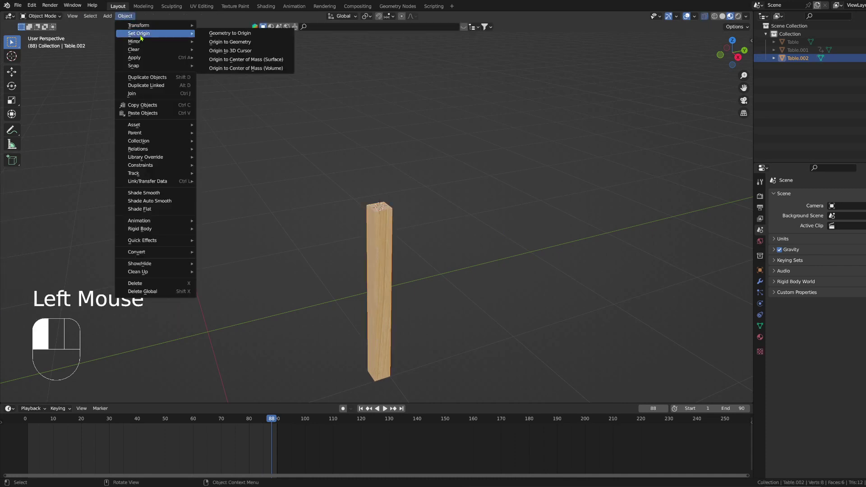
{"action": "left_click", "coordinate": [235, 45]}
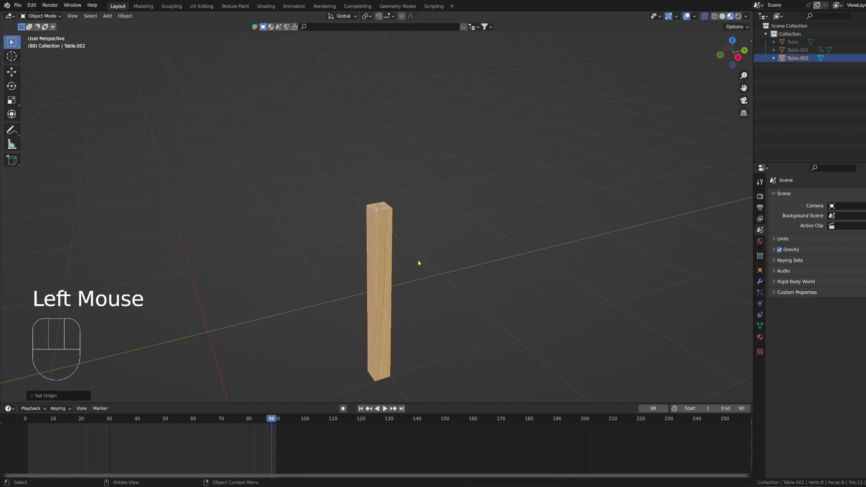
{"action": "scroll", "coordinate": [429, 301], "scroll_direction": "down", "scroll_amount": 3}
{"action": "key", "text": "r"}
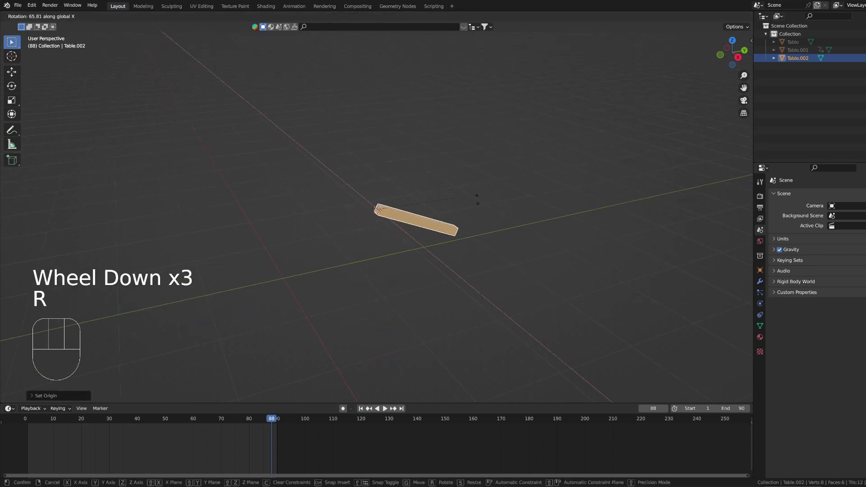
{"action": "right_click", "coordinate": [486, 239]}
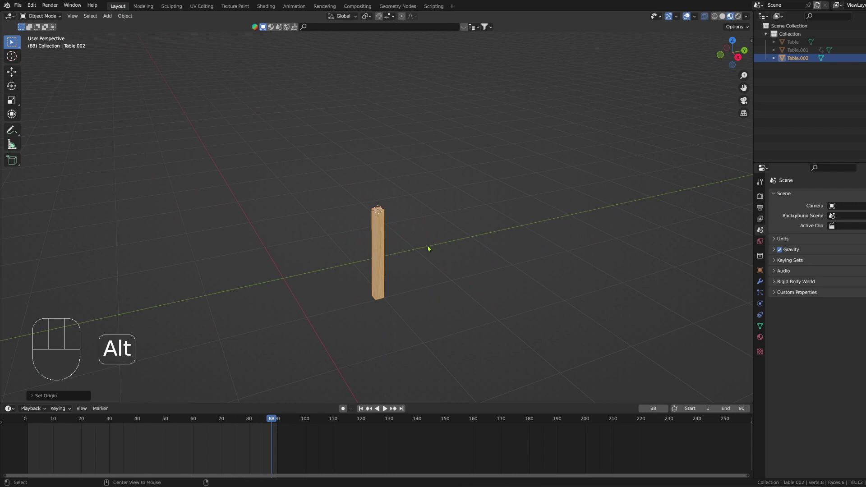
- Unhide the other table parts and select the first animated leg to show its keyframes
{"action": "key", "text": "alt+h"}
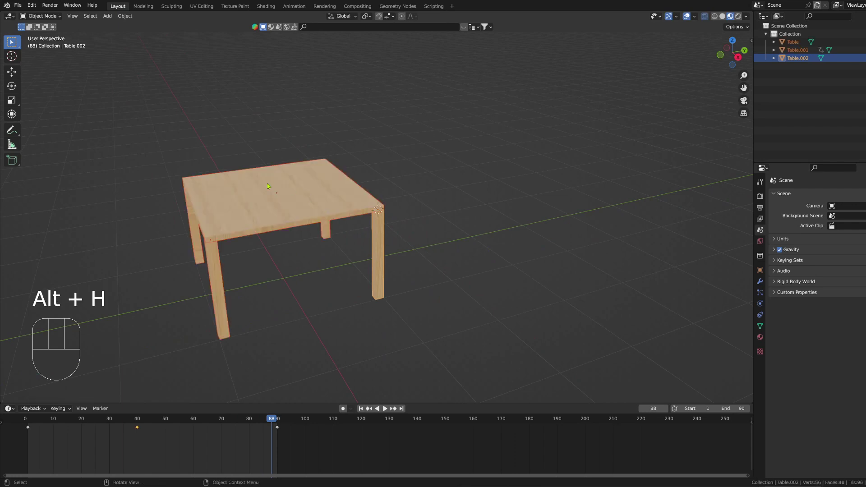
{"action": "left_click", "coordinate": [219, 259]}
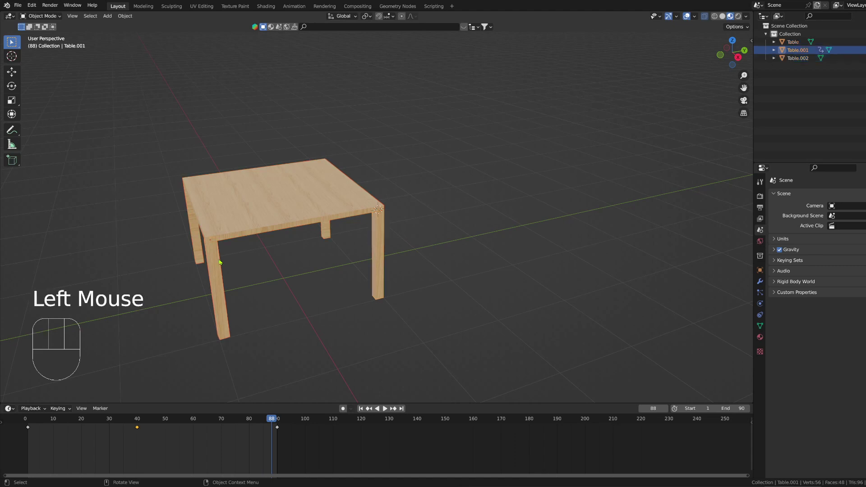
{"action": "middle_click_drag", "start_coordinate": [218, 259], "coordinate": [323, 318]}
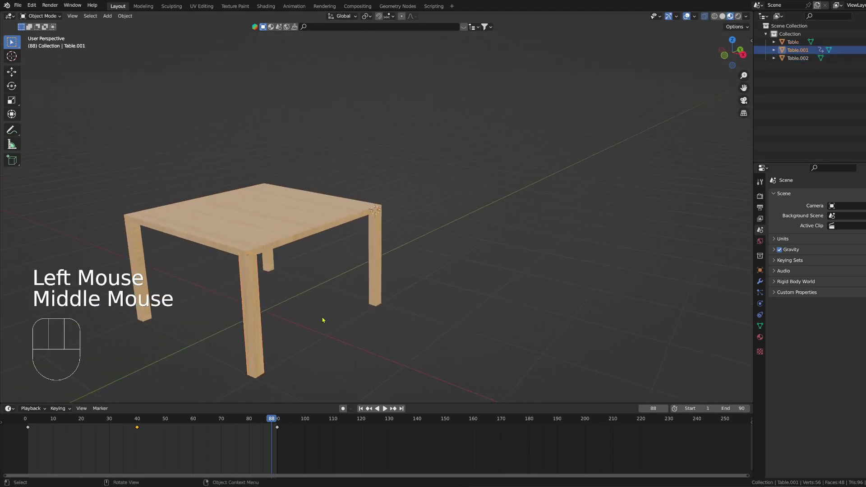
- At frame 80, insert a Location & Rotation keyframe for the second separated leg in its attached position
{"action": "left_click", "coordinate": [275, 420]}
{"action": "left_click_drag", "start_coordinate": [274, 421], "coordinate": [249, 420]}
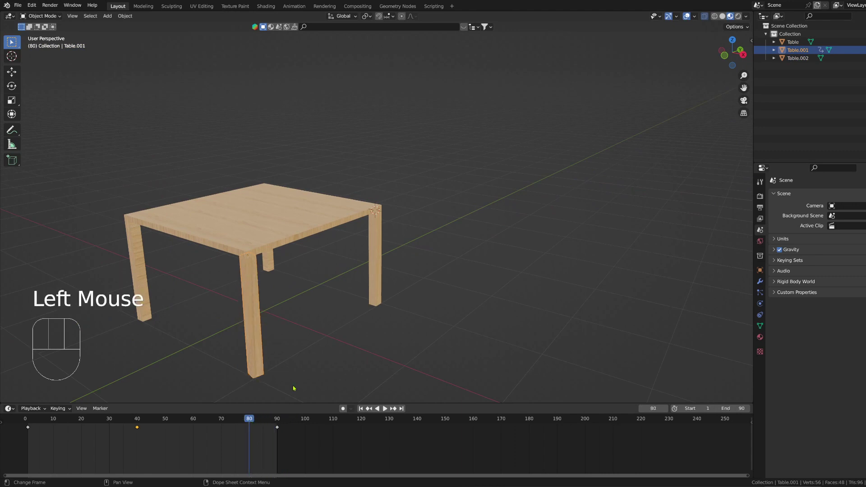
{"action": "left_click", "coordinate": [374, 244]}
{"action": "scroll", "coordinate": [375, 247], "scroll_direction": "up", "scroll_amount": 1}
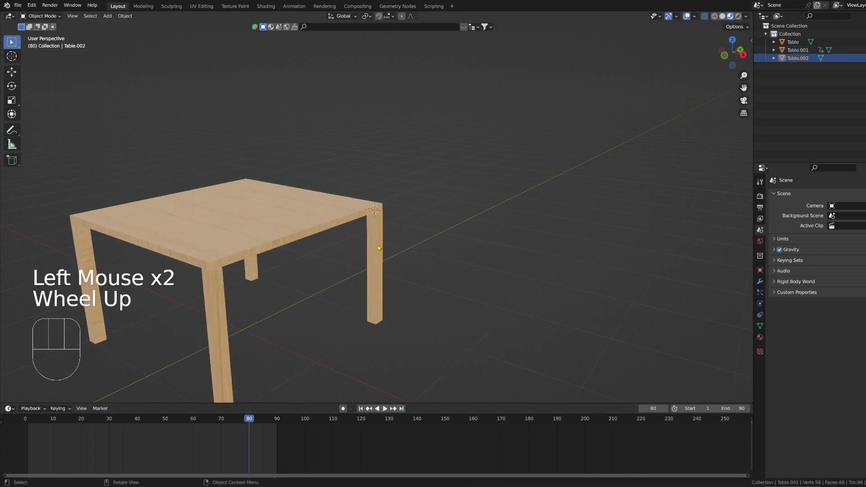
{"action": "key", "text": "i"}
{"action": "left_click", "coordinate": [378, 247]}
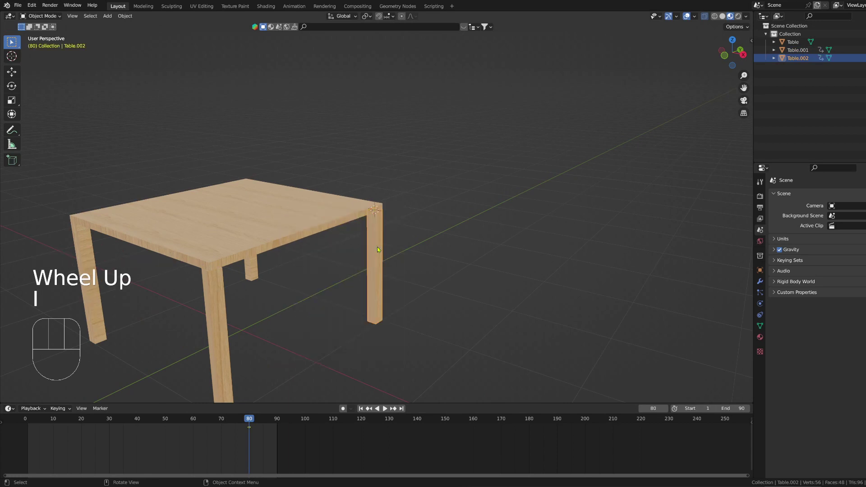
- At frame 30, move the second leg down along the global Z axis to leave a small gap below the tabletop
{"action": "left_click_drag", "start_coordinate": [170, 421], "coordinate": [111, 429]}
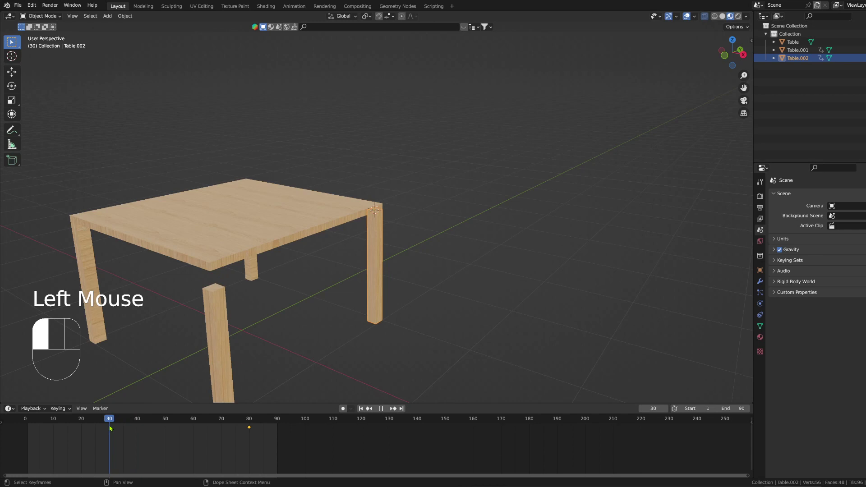
{"action": "left_click", "coordinate": [374, 273]}
{"action": "key", "text": "g"}
{"action": "key", "text": "z"}
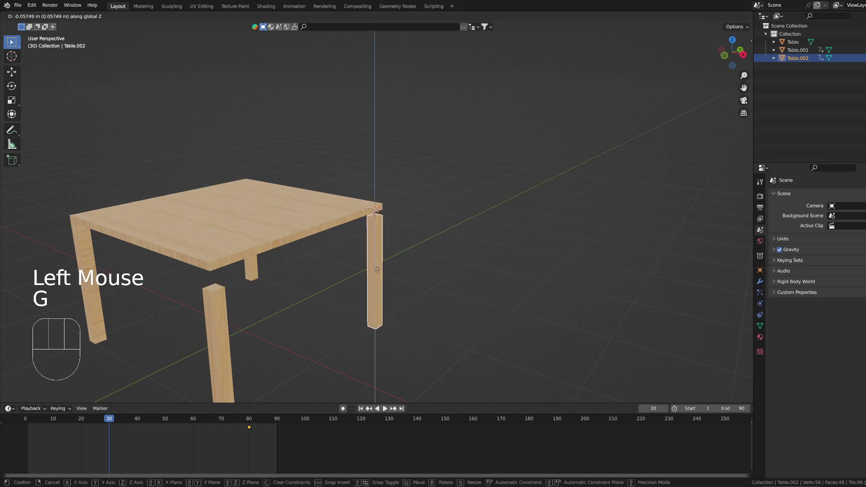
{"action": "left_click", "coordinate": [463, 274]}
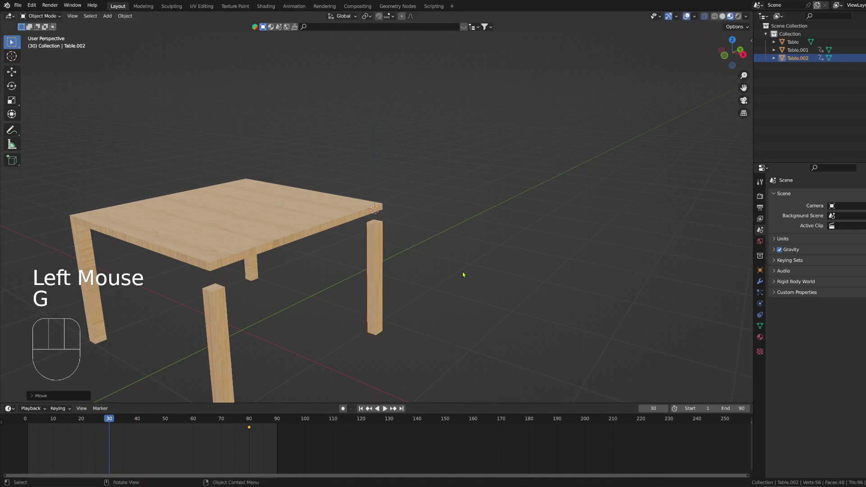
- Rotate the second leg 720° about the global Z axis and insert a Location & Rotation keyframe at frame 30
{"action": "type", "text": "rz720"}
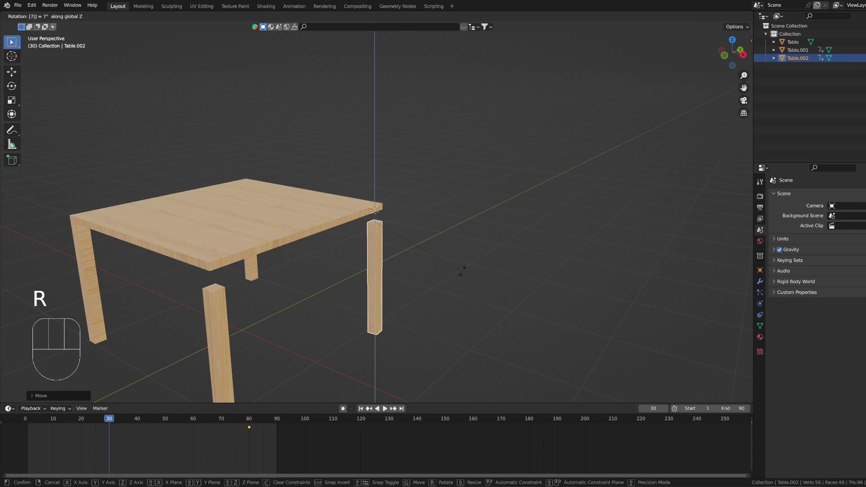
{"action": "key", "text": "Return"}
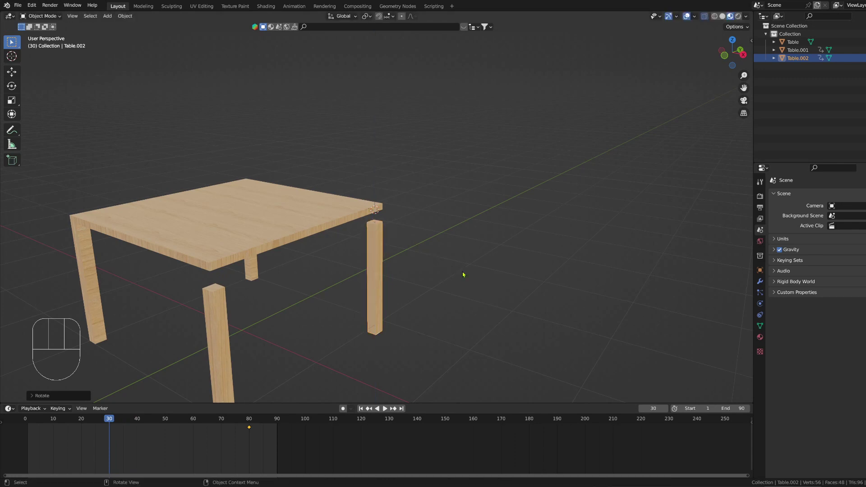
{"action": "key", "text": "i"}
{"action": "left_click", "coordinate": [463, 271]}
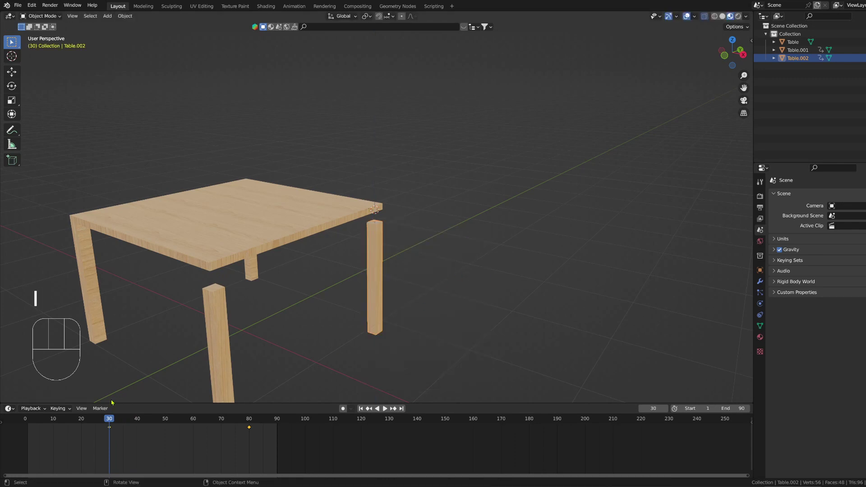
- At frame 1, move the second leg down about 0.35 m along the global Z axis and insert a Location & Rotation keyframe
{"action": "left_click_drag", "start_coordinate": [107, 419], "coordinate": [28, 428]}
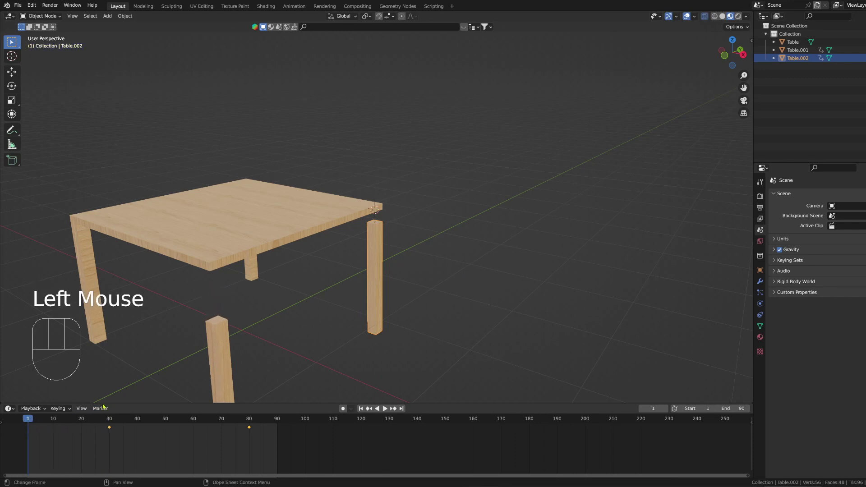
{"action": "double_click", "coordinate": [380, 275]}
{"action": "key", "text": "g"}
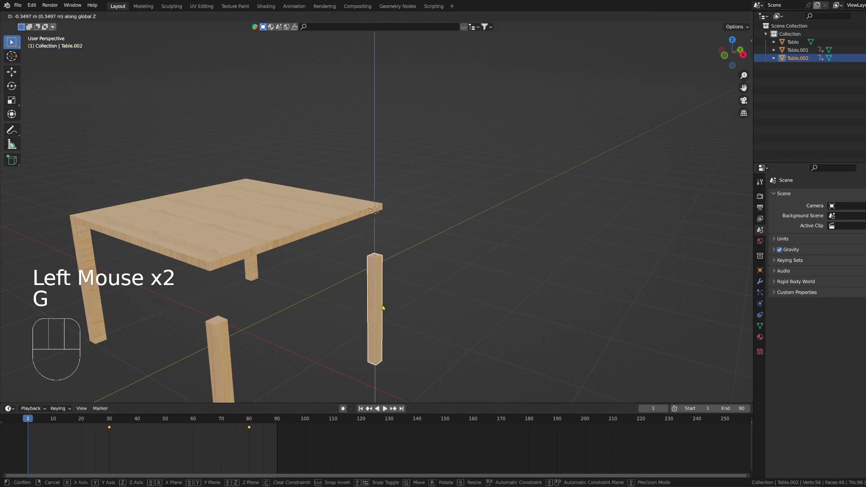
{"action": "left_click", "coordinate": [382, 307]}
{"action": "key", "text": "i"}
{"action": "left_click", "coordinate": [383, 307]}
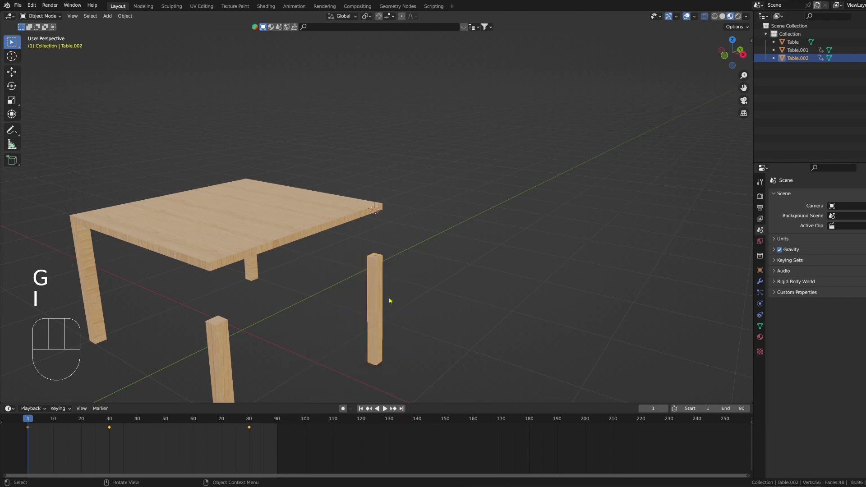
- Play back the animation of both legs from the start, then stop it and view the table from another angle
{"action": "left_click", "coordinate": [25, 420]}
{"action": "key", "text": "space"}
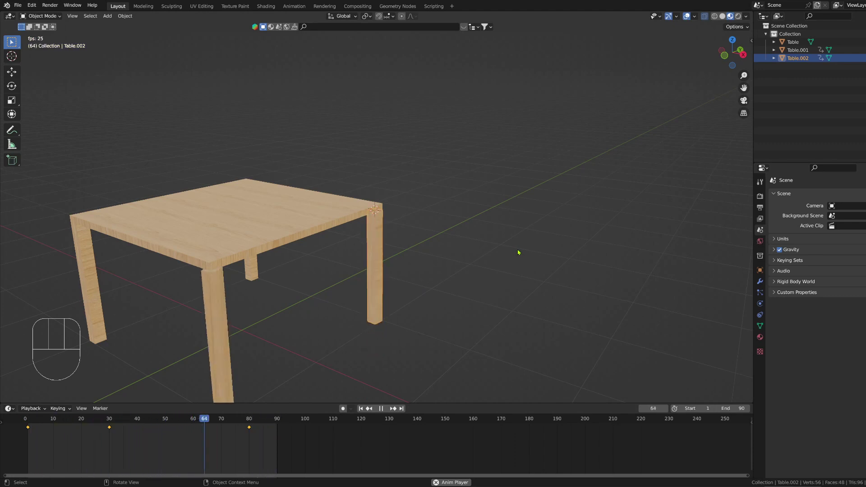
{"action": "scroll", "coordinate": [459, 262], "scroll_direction": "down", "scroll_amount": 2}
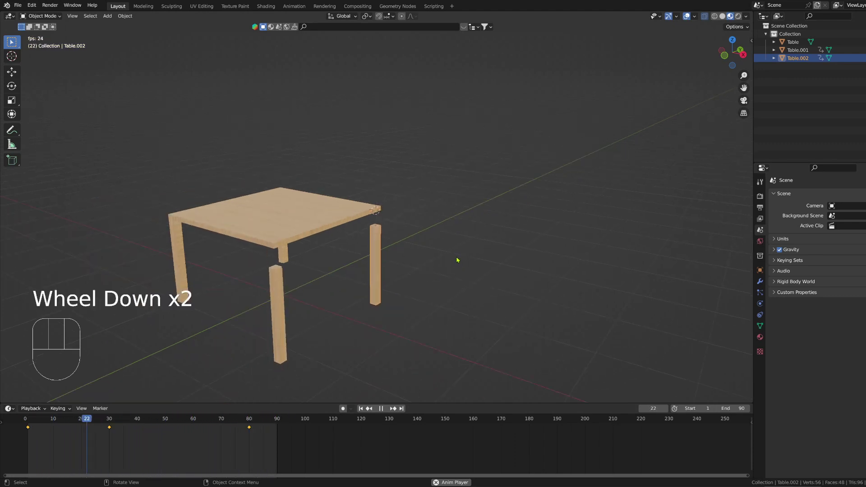
{"action": "key", "text": "space"}
{"action": "mouse_move", "coordinate": [368, 276]}
{"action": "middle_mouse_down"}
{"action": "mouse_move", "coordinate": [337, 272]}
{"action": "mouse_move", "coordinate": [367, 267]}
{"action": "middle_mouse_up"}
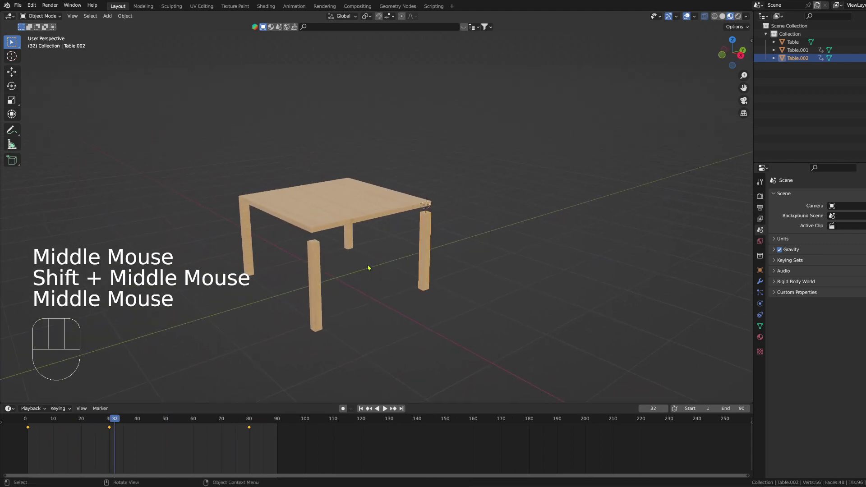